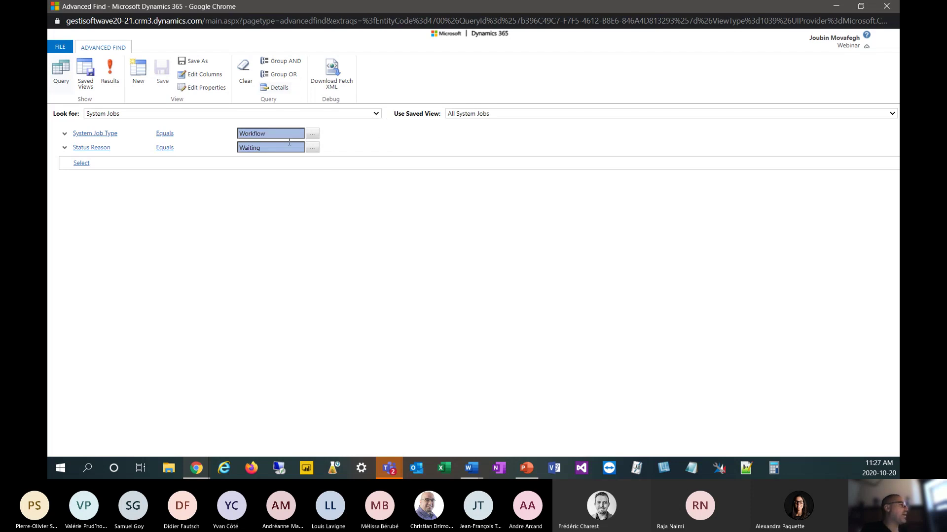
Step: Switch the search from System Jobs to Email Messages, discarding the modified conditions
left_click(269, 113)
left_click_drag(376, 404, 376, 135)
scroll(291, 266, "down", 18)
scroll(289, 285, "down", 20)
scroll(288, 286, "down", 5)
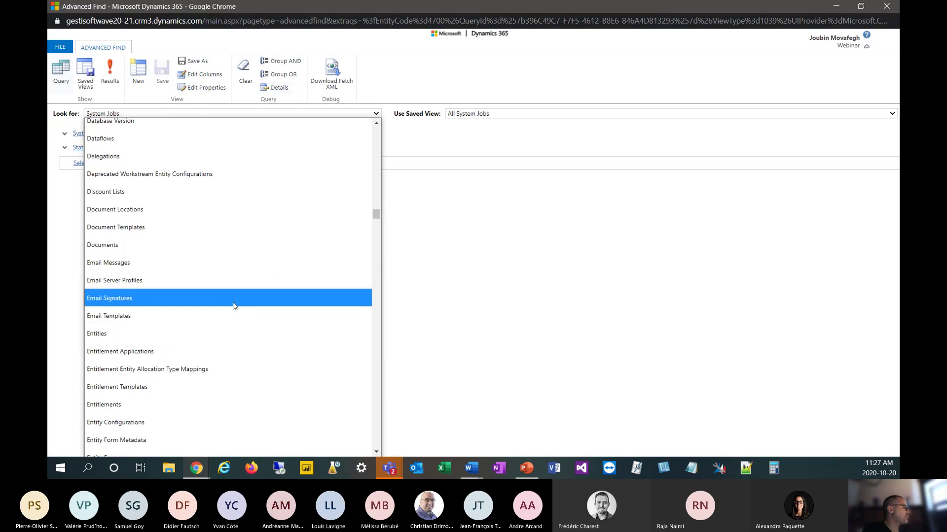
left_click(229, 266)
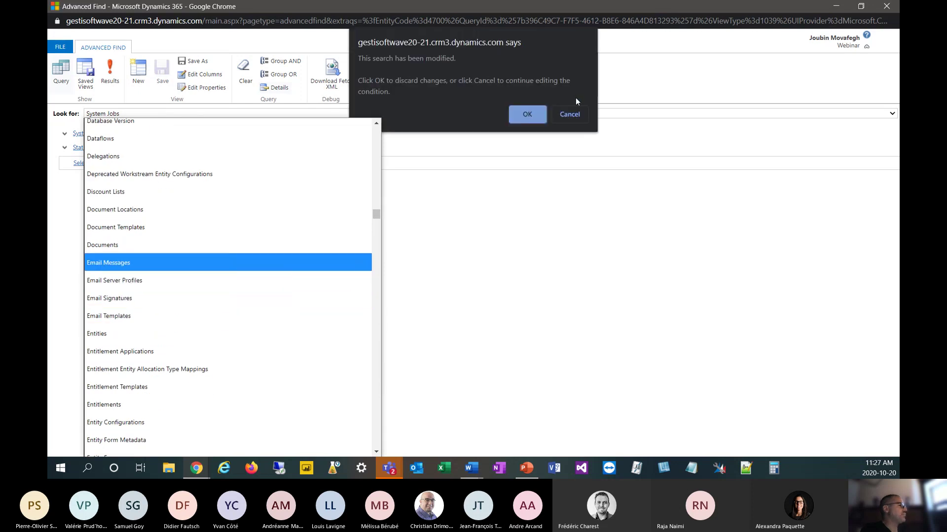
left_click(527, 115)
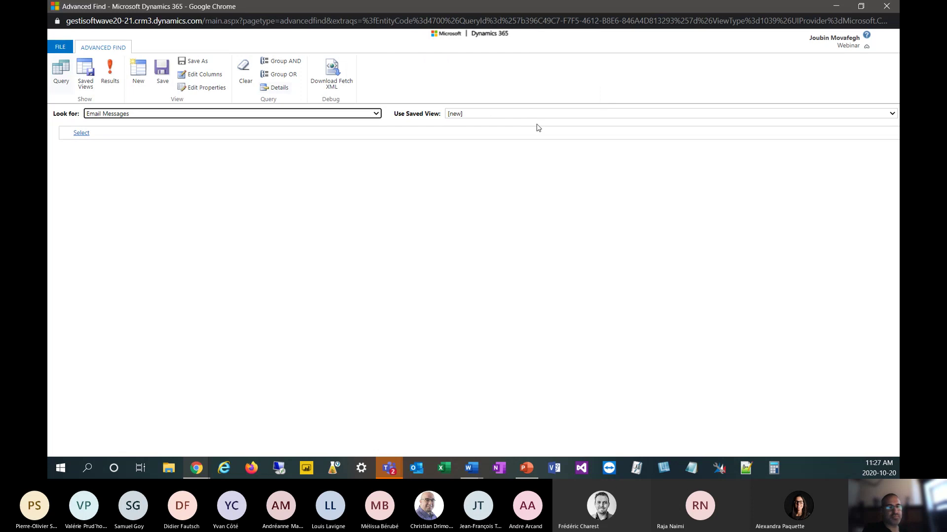
Step: Add the related Attachments (Item) entity to the query with a condition on its File Size (Bytes) field
left_click(118, 133)
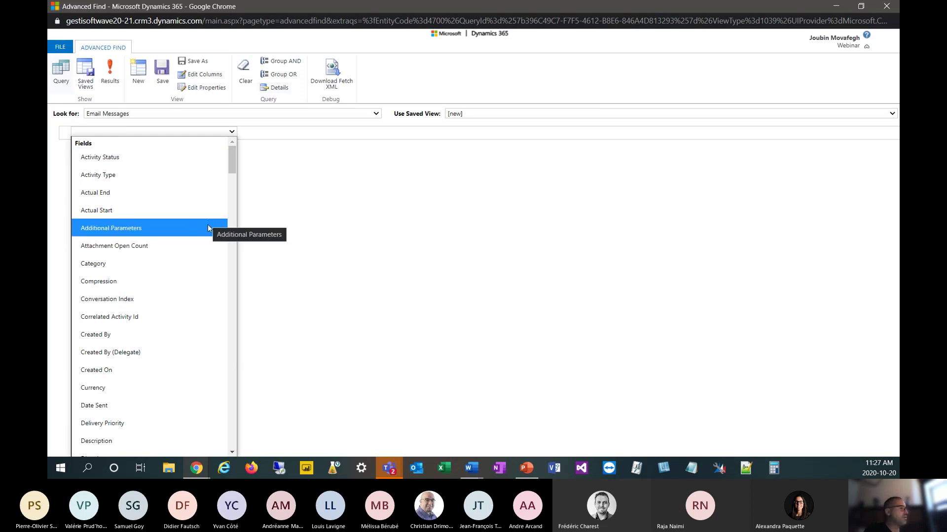
left_click_drag(232, 168, 220, 303)
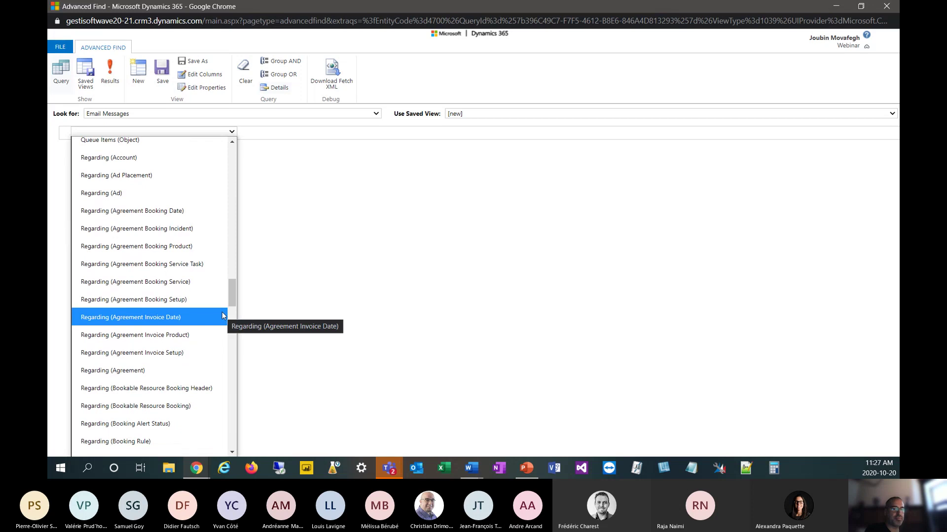
left_click_drag(234, 297, 230, 250)
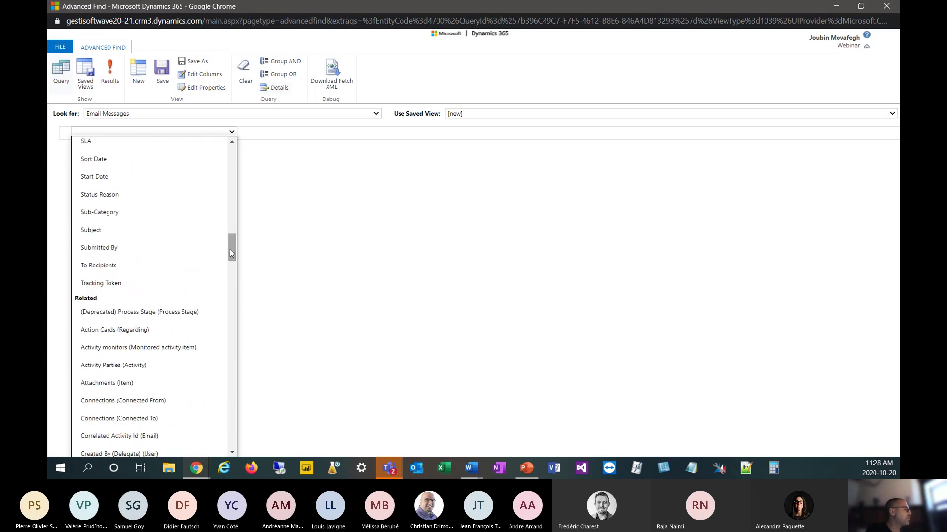
left_click(187, 380)
left_click(186, 162)
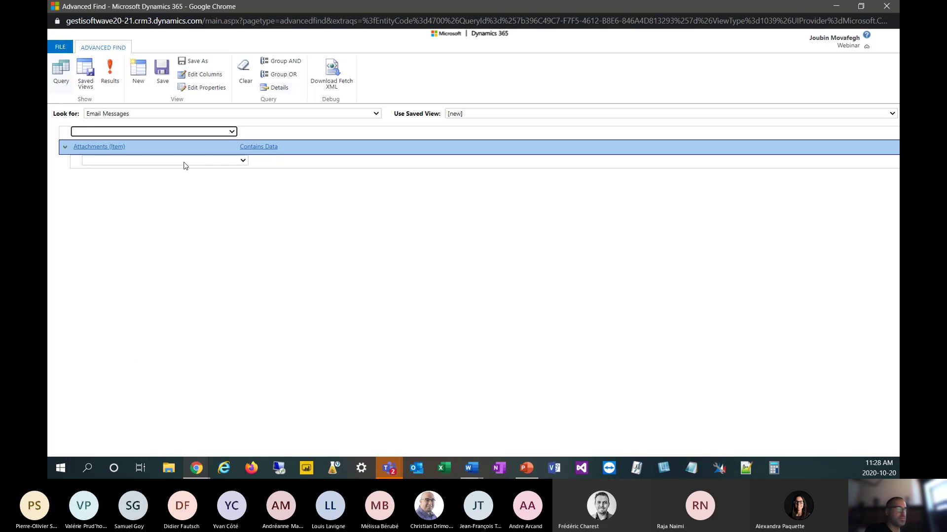
left_click(184, 162)
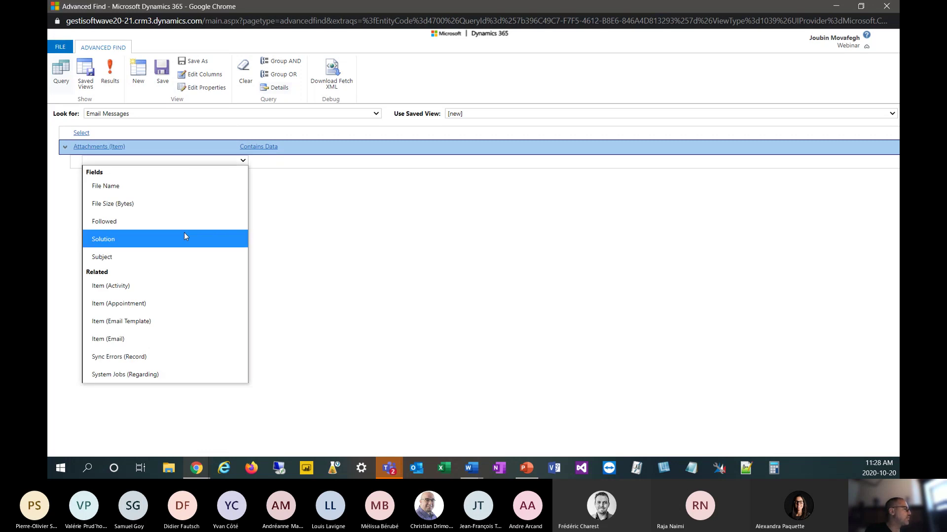
left_click(181, 204)
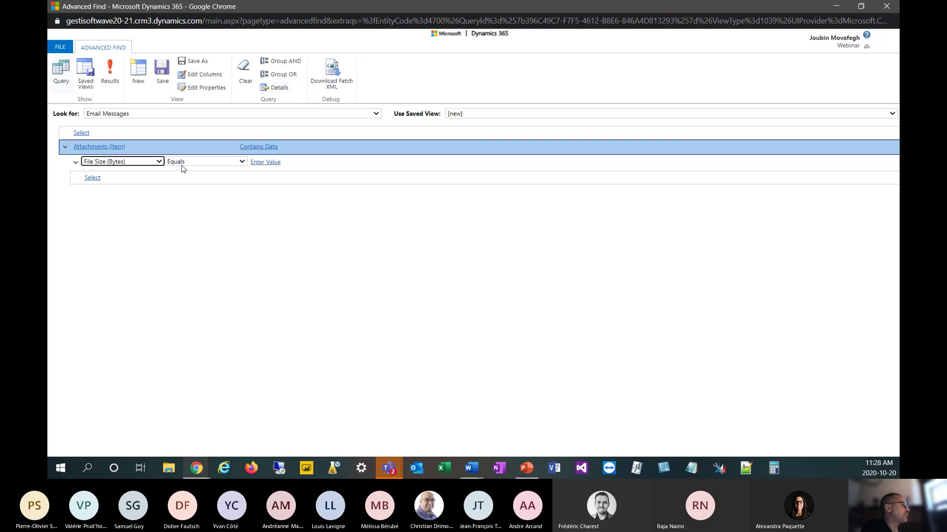
Step: In a new tab of the main browser window, load the bookmarked Megabytes to Bytes table and copy the byte value for 1 MB
left_click(191, 468)
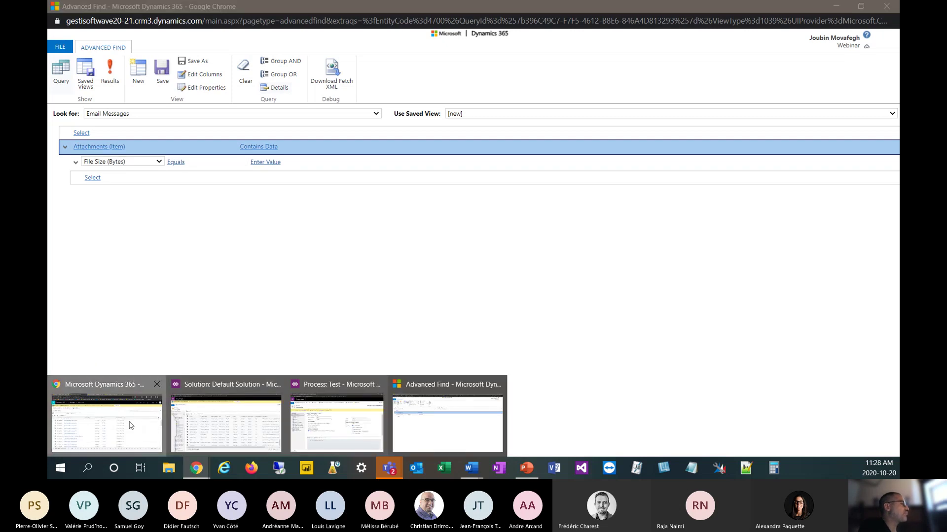
left_click(130, 425)
left_click(595, 9)
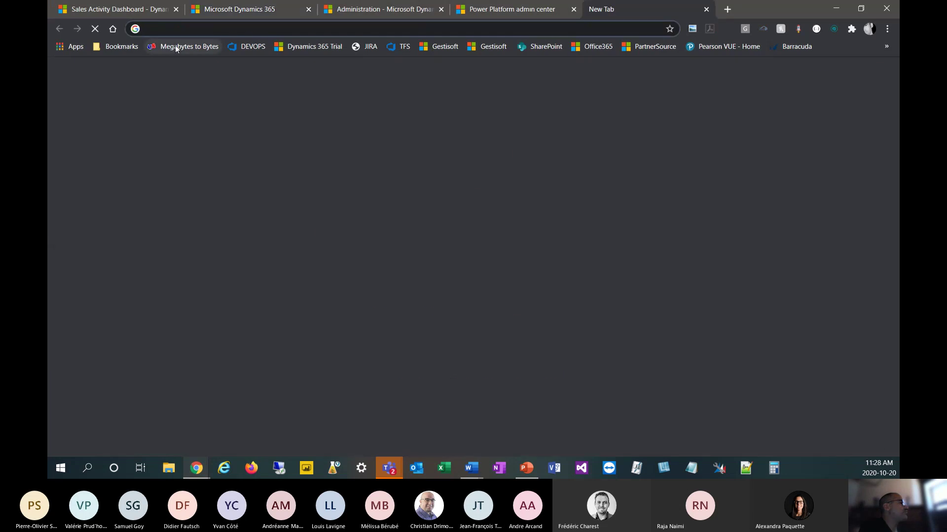
left_click(176, 48)
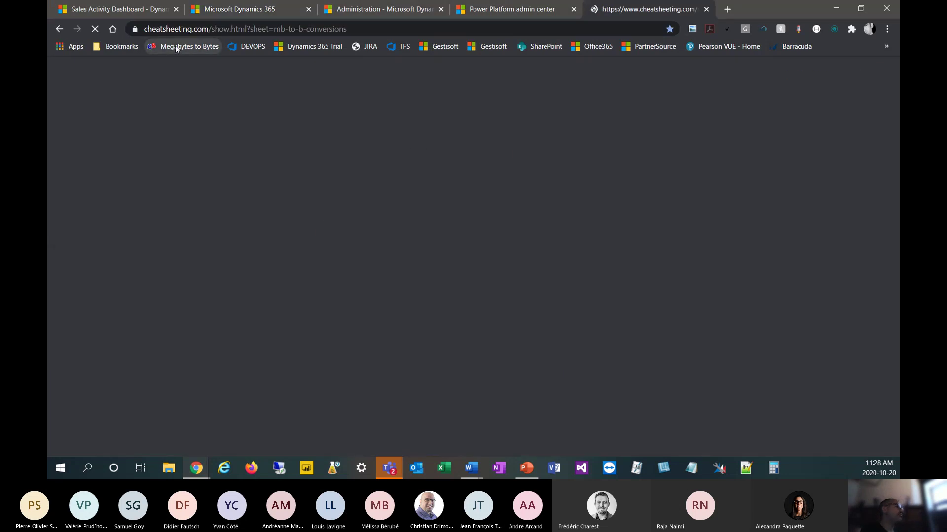
scroll(584, 260, "down", 5)
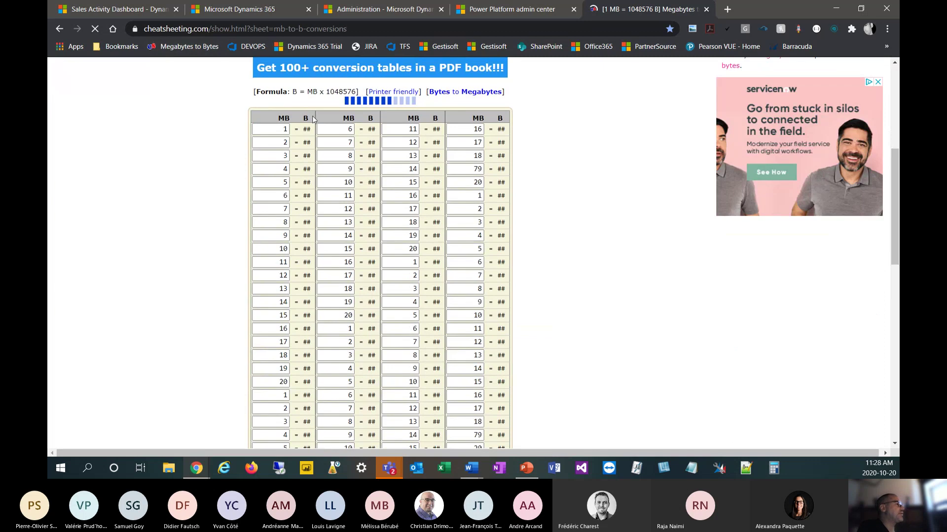
scroll(414, 231, "down", 5)
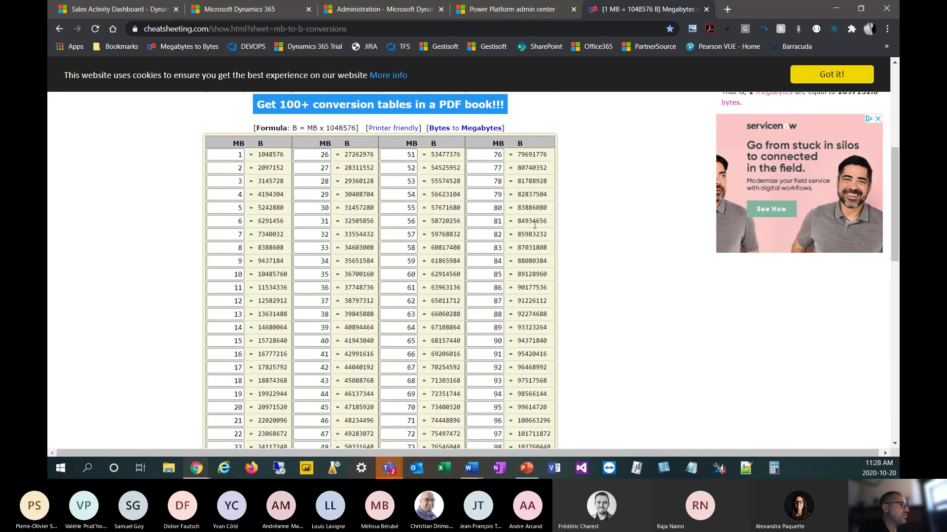
double_click(282, 155)
key("ctrl+c")
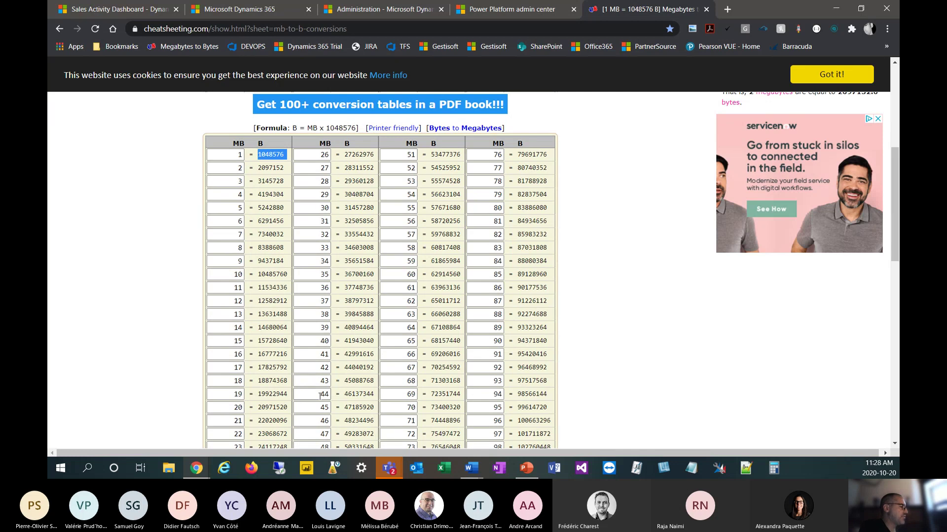
Step: Return to the Advanced Find query and set the attachment File Size (Bytes) condition to equal 1048576
left_click(189, 471)
left_click(433, 395)
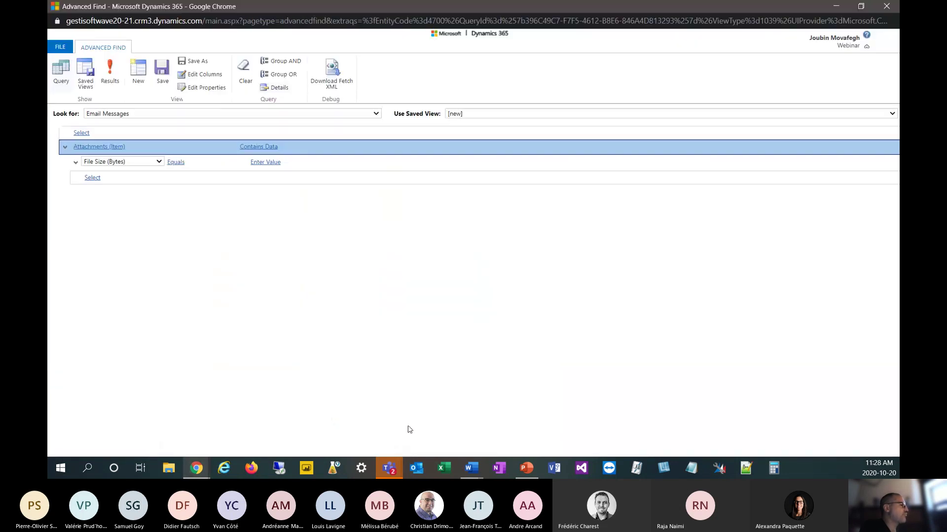
left_click(276, 162)
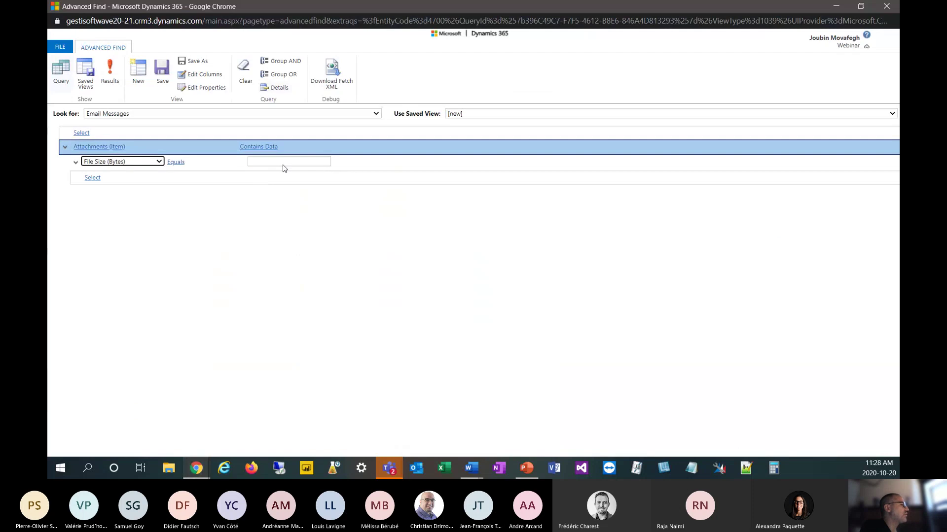
key("ctrl+v")
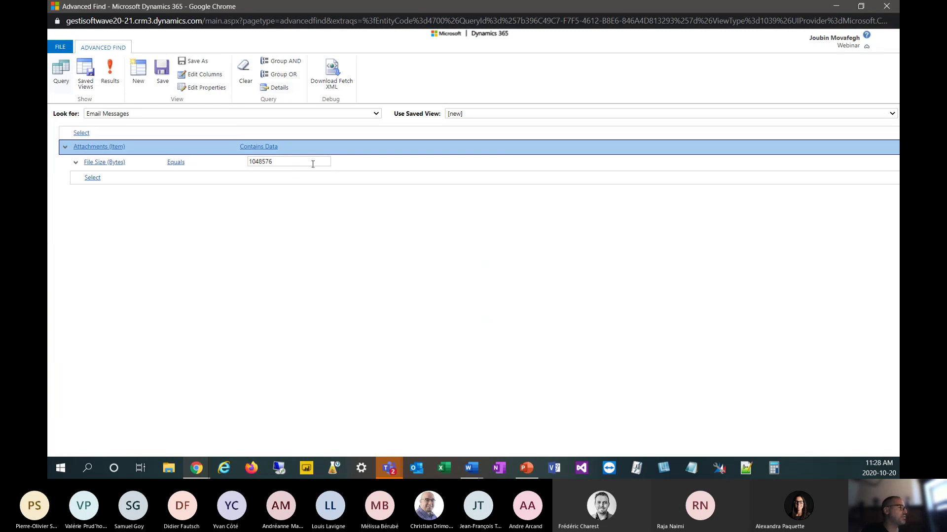
Step: Review the megabytes-to-bytes conversion table again and return to the file size condition in Advanced Find
left_click(197, 467)
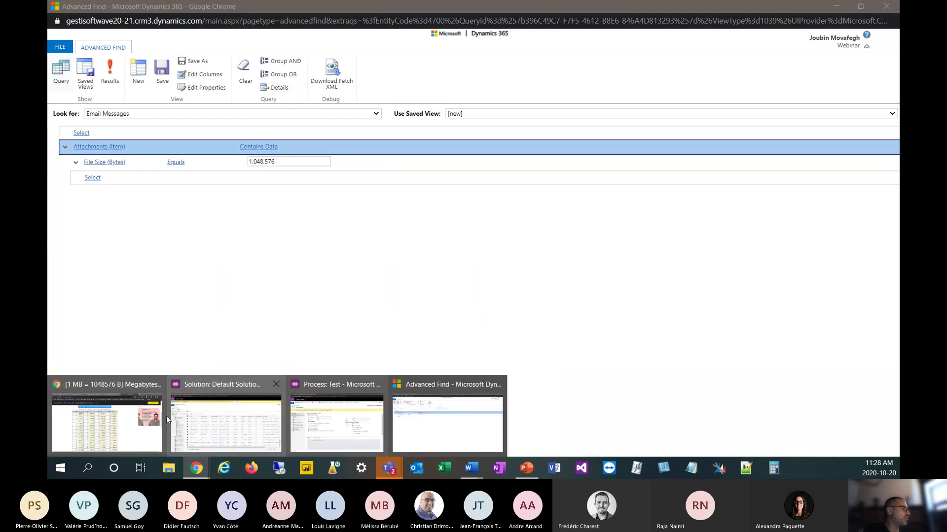
left_click(147, 420)
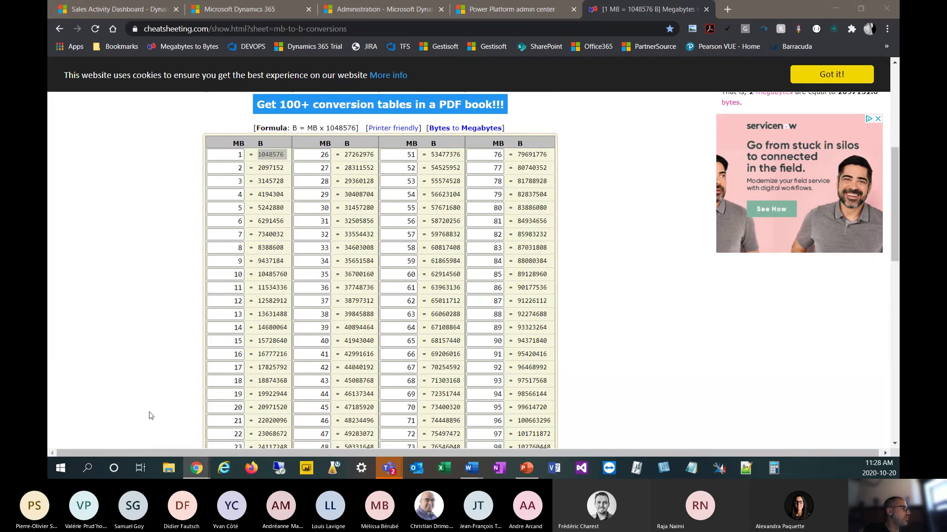
left_click(204, 472)
left_click(447, 423)
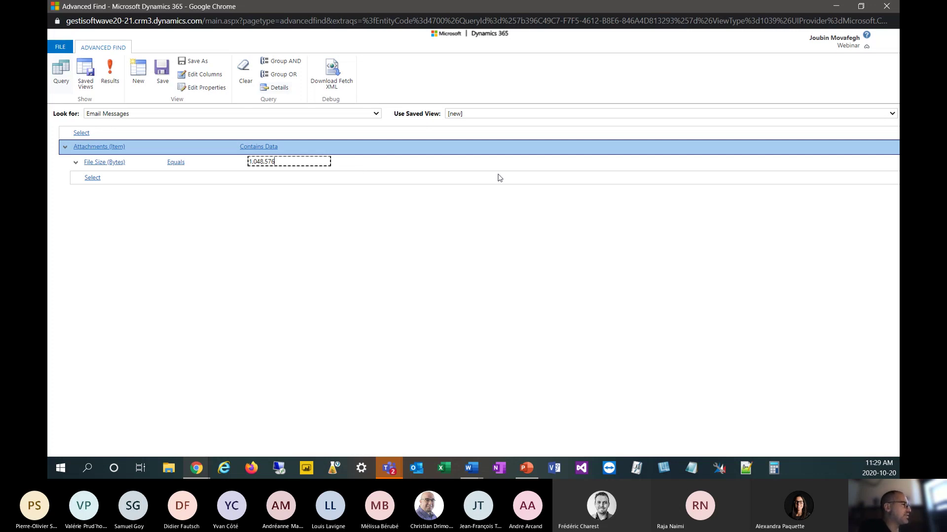
key("End")
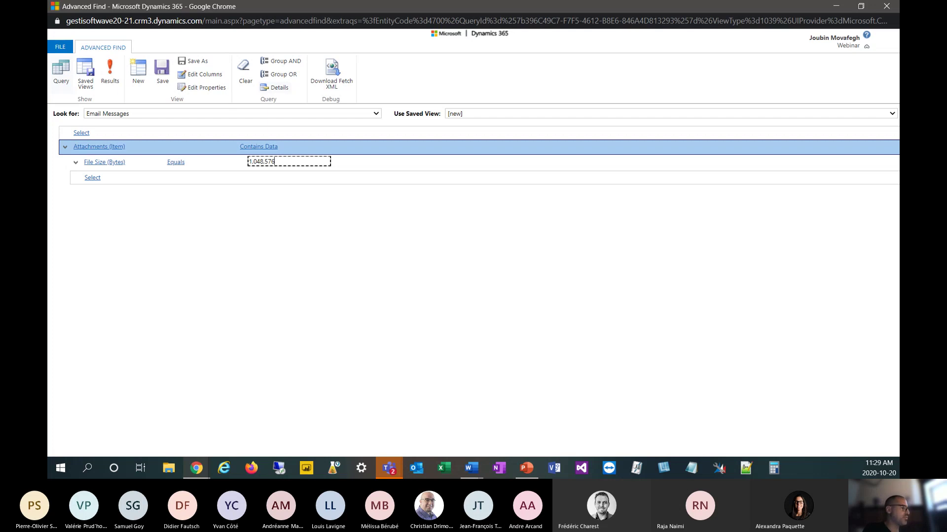
Step: Launch a new Advanced Find window from the Dynamics 365 Administration settings page and maximize it
left_click(200, 463)
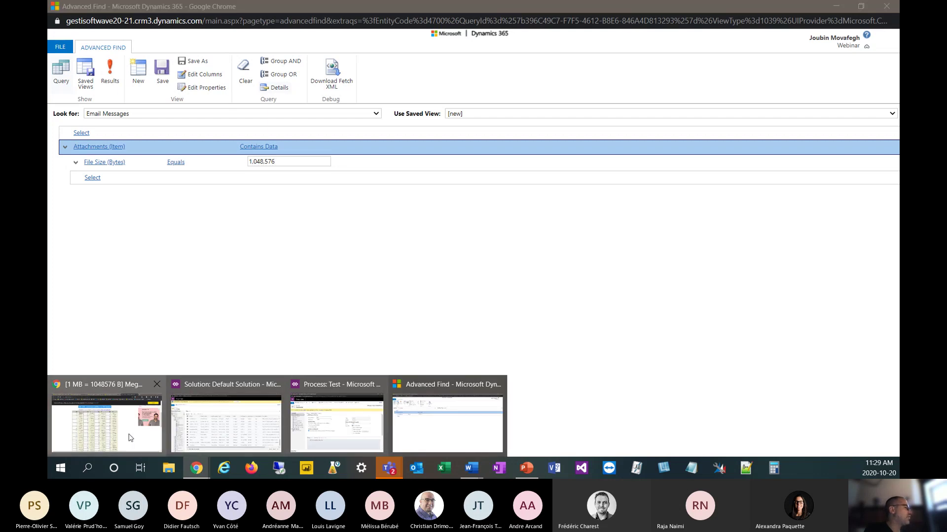
left_click(130, 438)
left_click(111, 10)
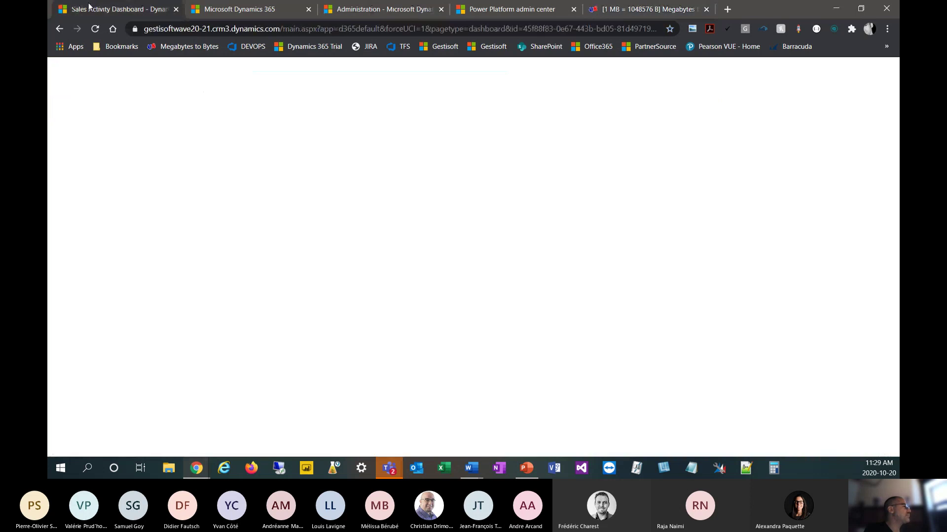
left_click(538, 11)
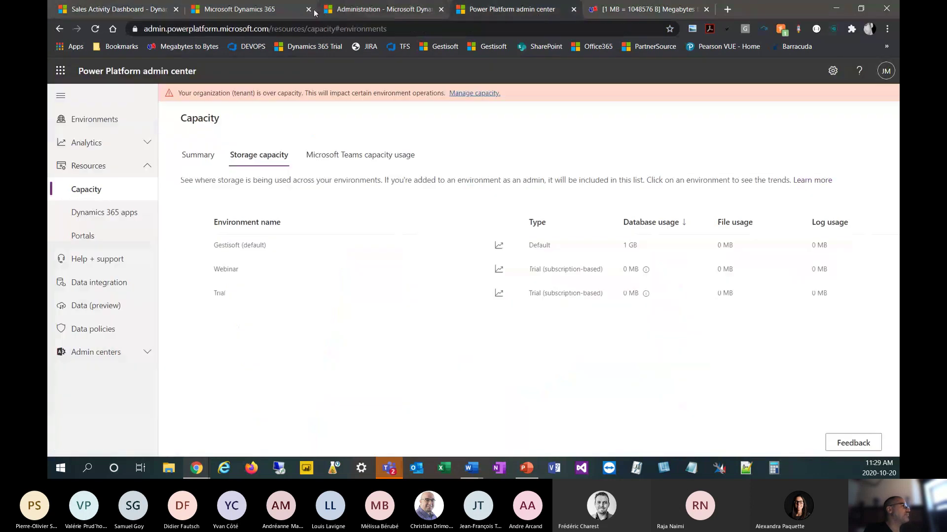
left_click(375, 11)
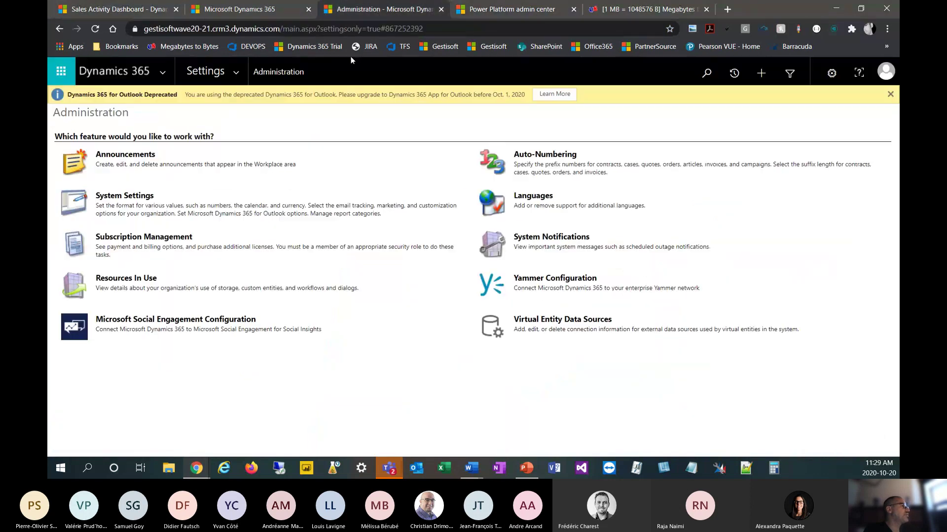
left_click(241, 79)
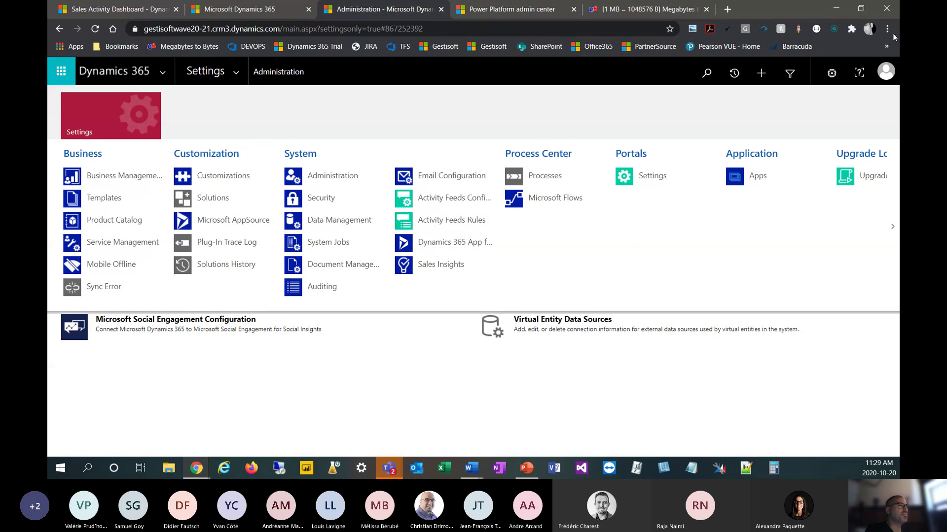
left_click(789, 73)
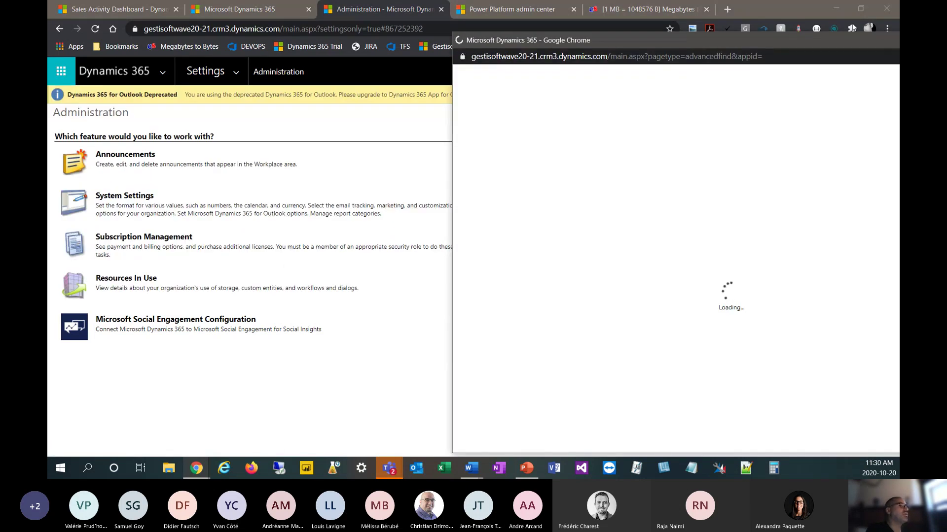
left_click_drag(840, 41, 623, 5)
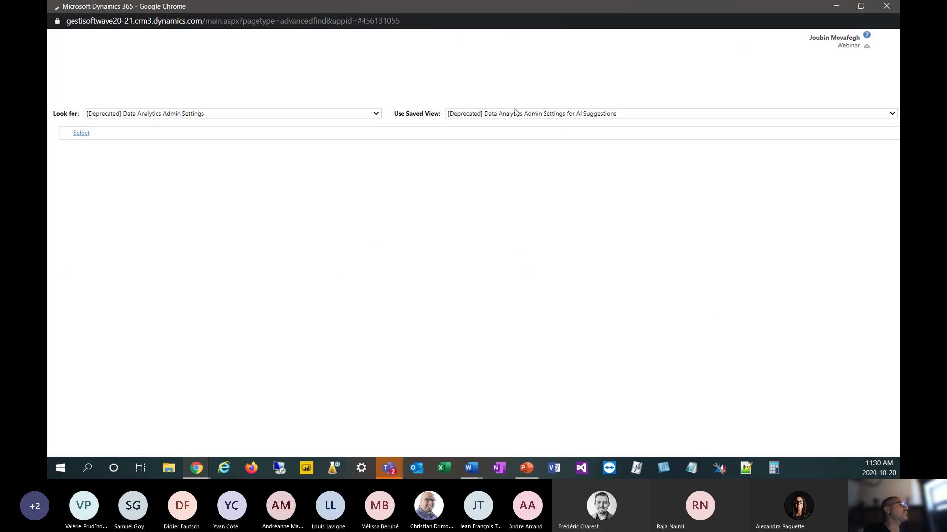
Step: Set the new Advanced Find query to look for Email Messages
left_click(353, 113)
scroll(338, 257, "down", 15)
scroll(339, 260, "down", 18)
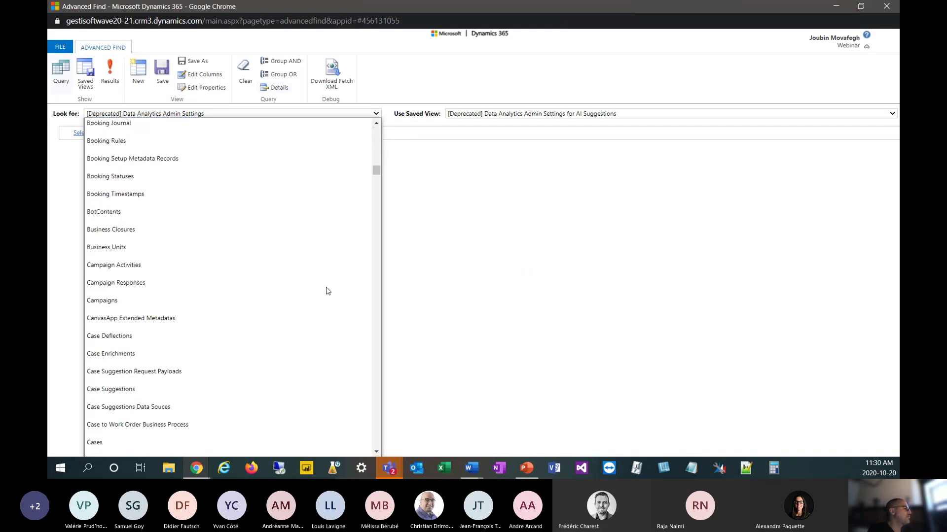
scroll(324, 294, "down", 18)
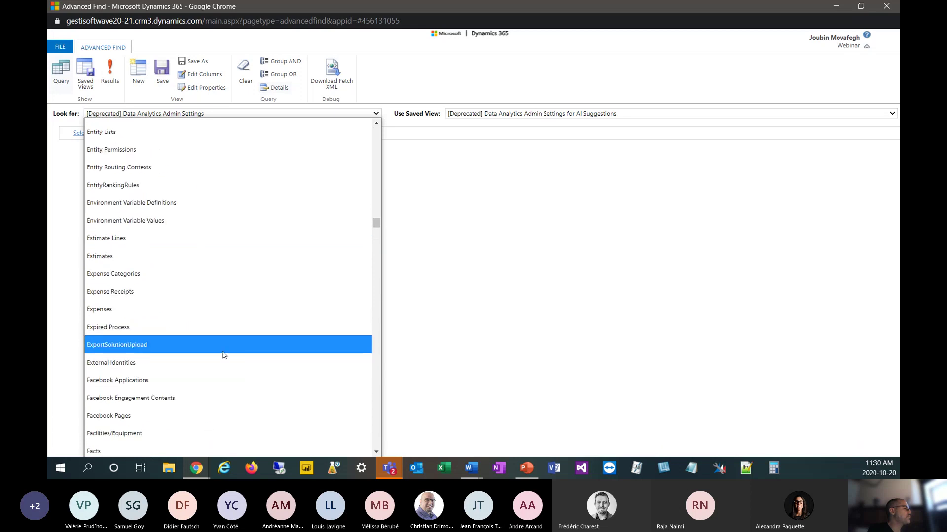
scroll(213, 185, "down", 1)
scroll(213, 185, "up", 6)
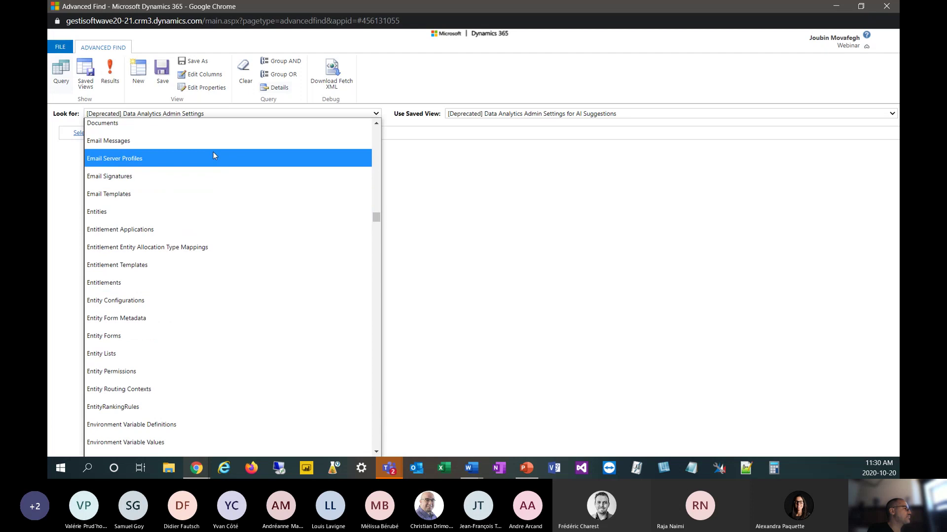
left_click(214, 146)
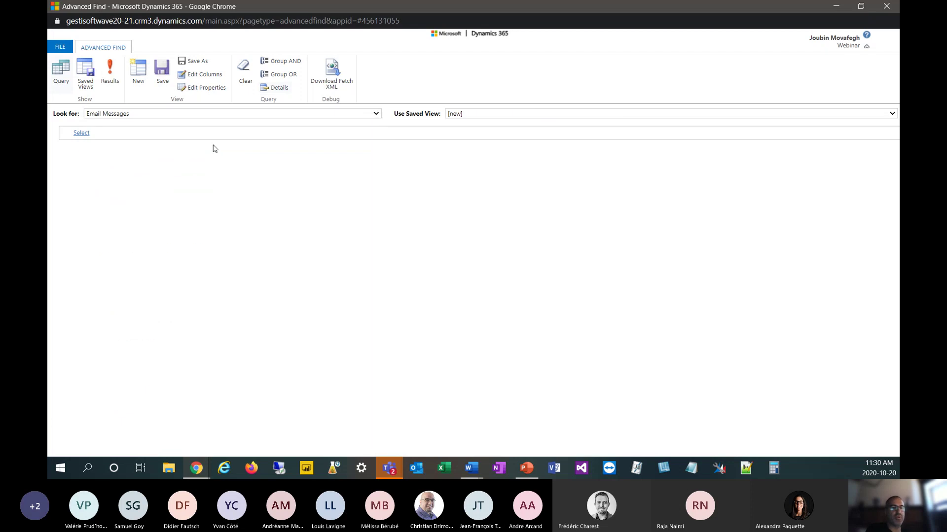
Step: Add a Status Reason condition that equals Completed to the Email Messages query
left_click(157, 136)
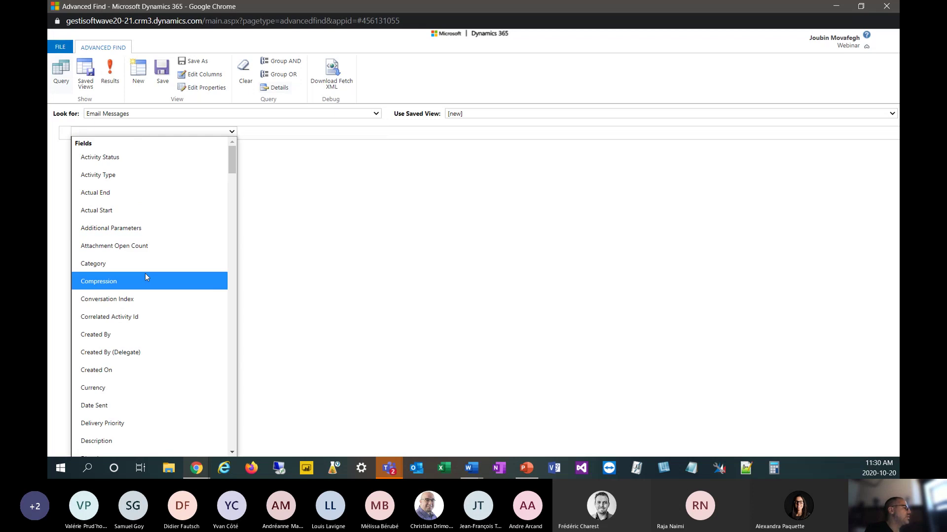
scroll(143, 246, "down", 5)
scroll(147, 301, "down", 2)
scroll(140, 341, "down", 10)
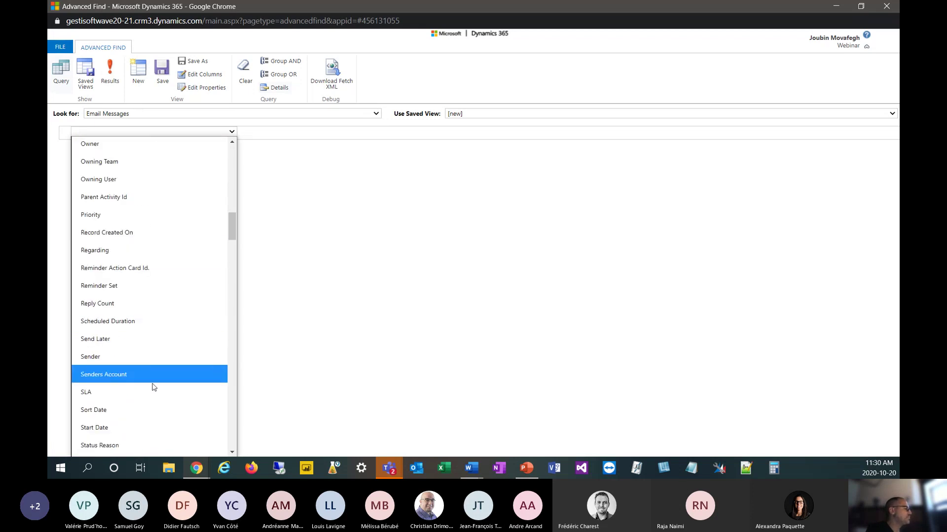
scroll(142, 390, "down", 2)
left_click(138, 335)
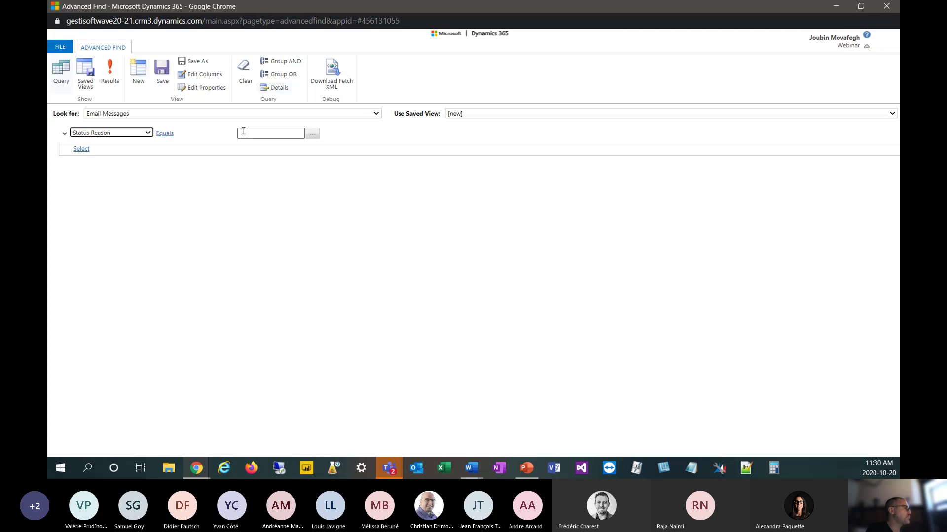
left_click(312, 137)
double_click(390, 243)
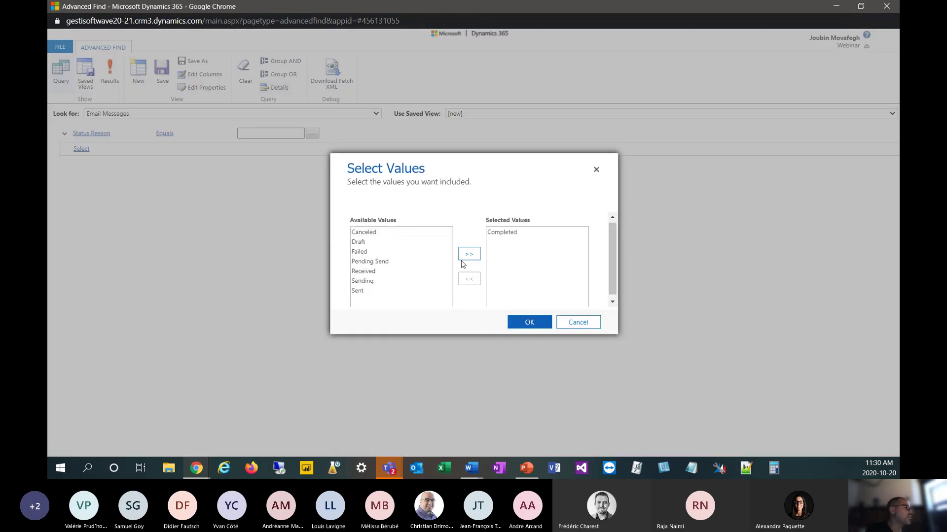
left_click(524, 326)
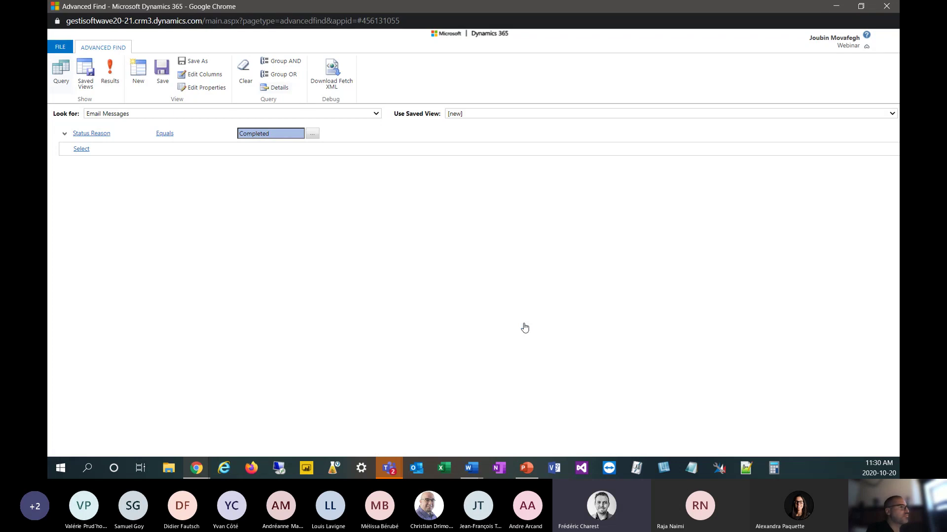
Step: Switch to the Dynamics 365 Settings window and open System Settings from the Administration page
mouse_move(138, 155)
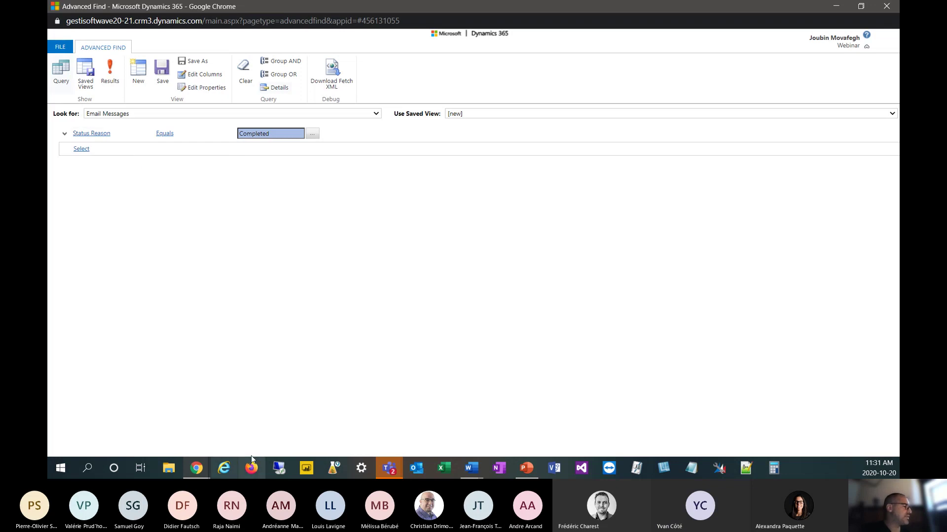
mouse_move(195, 476)
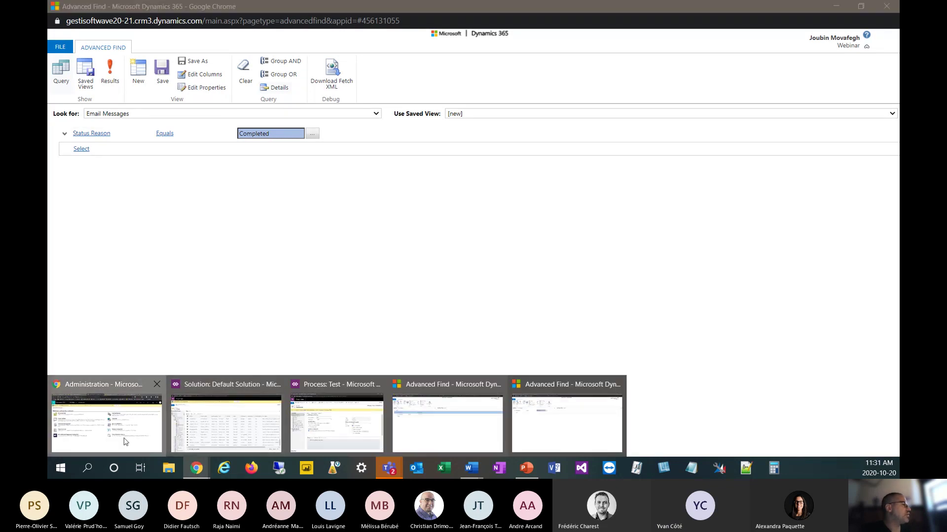
left_click(106, 419)
left_click(235, 73)
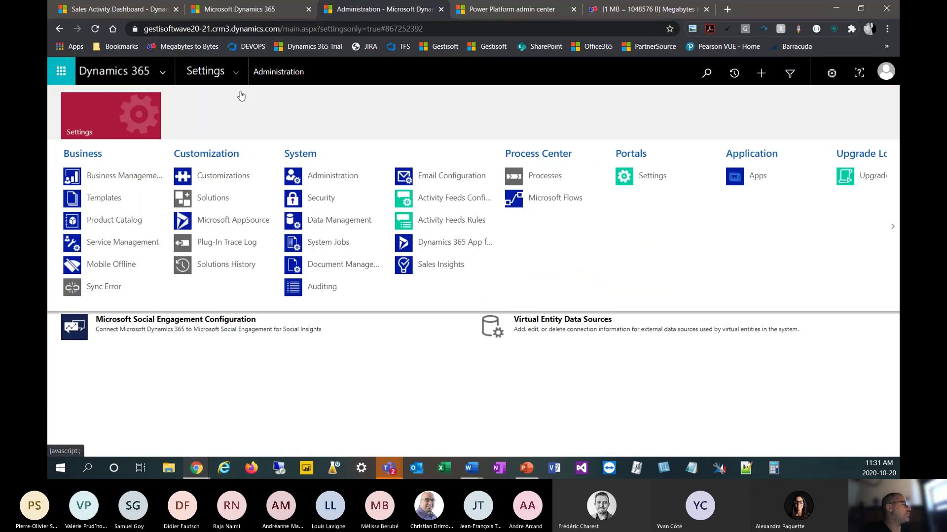
left_click(314, 176)
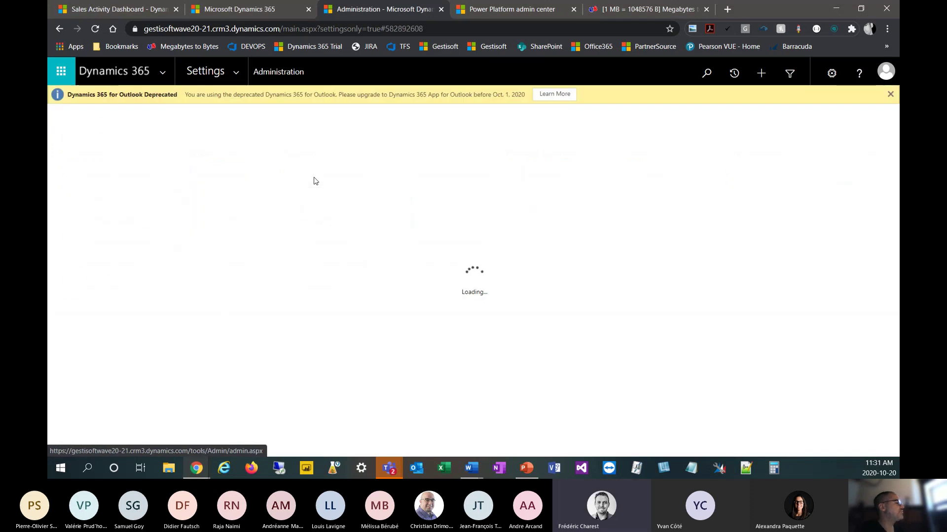
left_click(235, 79)
left_click(341, 175)
left_click(134, 196)
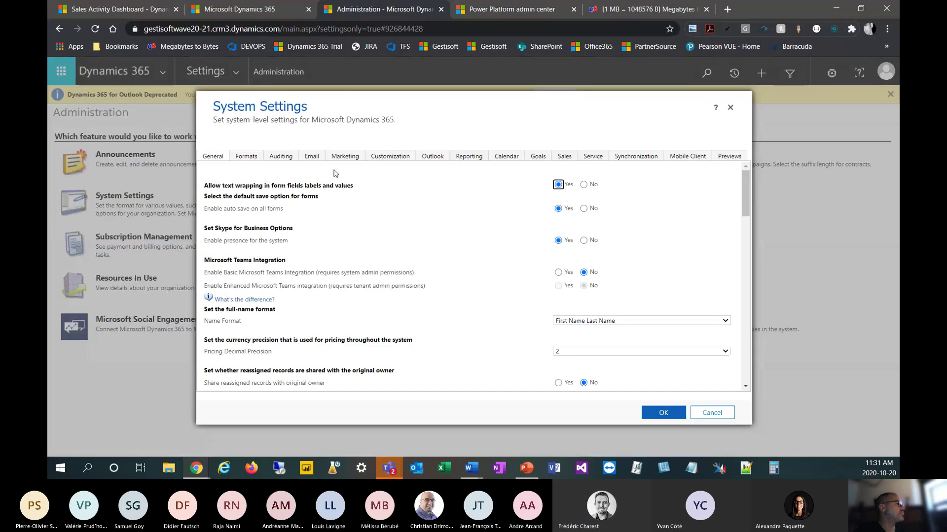
Step: Examine the maximum attachment file size in the Email system settings and close the dialog without saving
left_click(312, 155)
scroll(593, 247, "down", 3)
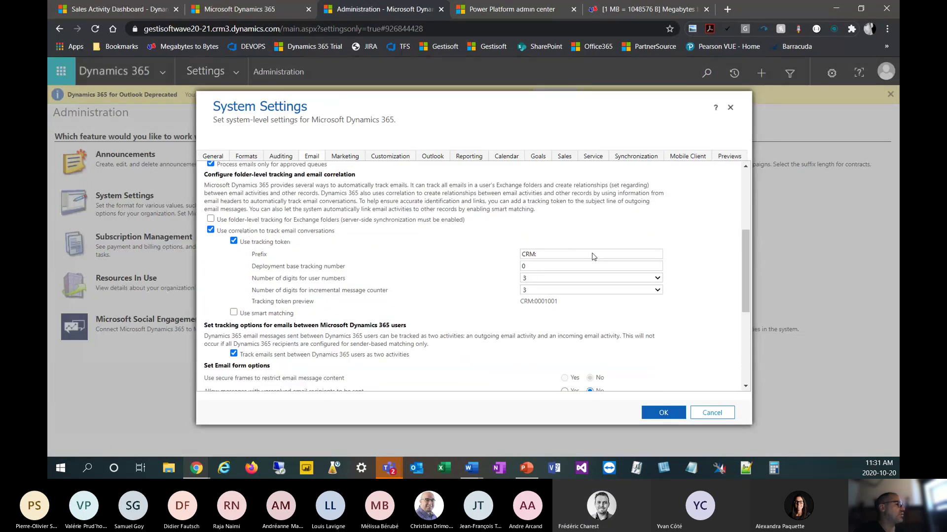
scroll(593, 256, "down", 4)
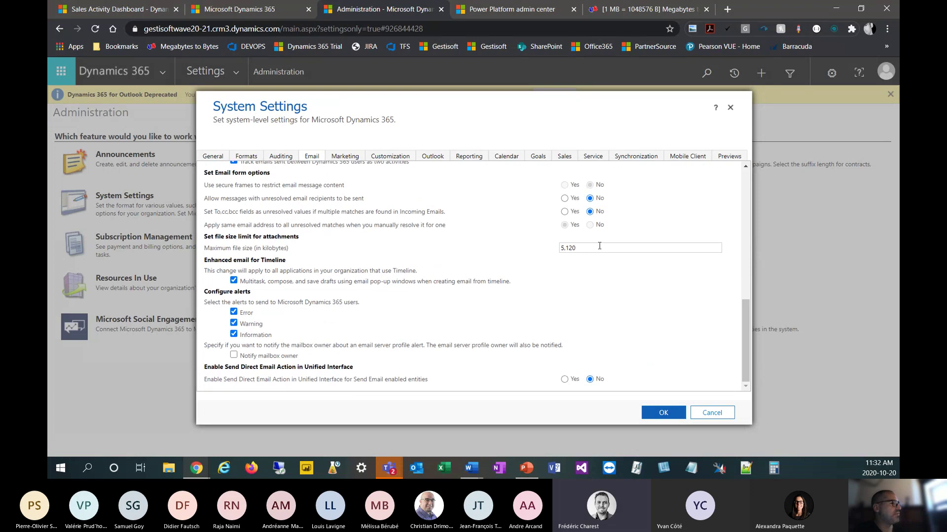
left_click_drag(600, 247, 492, 247)
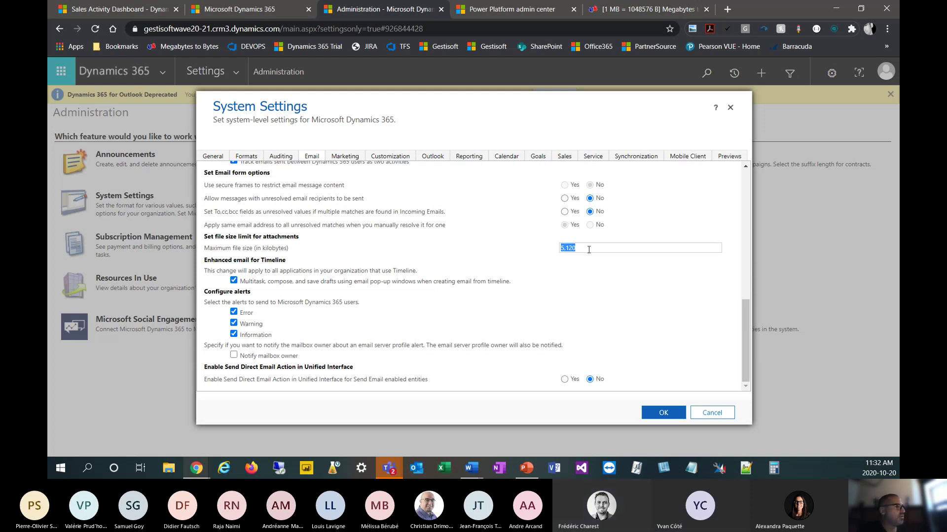
left_click(730, 109)
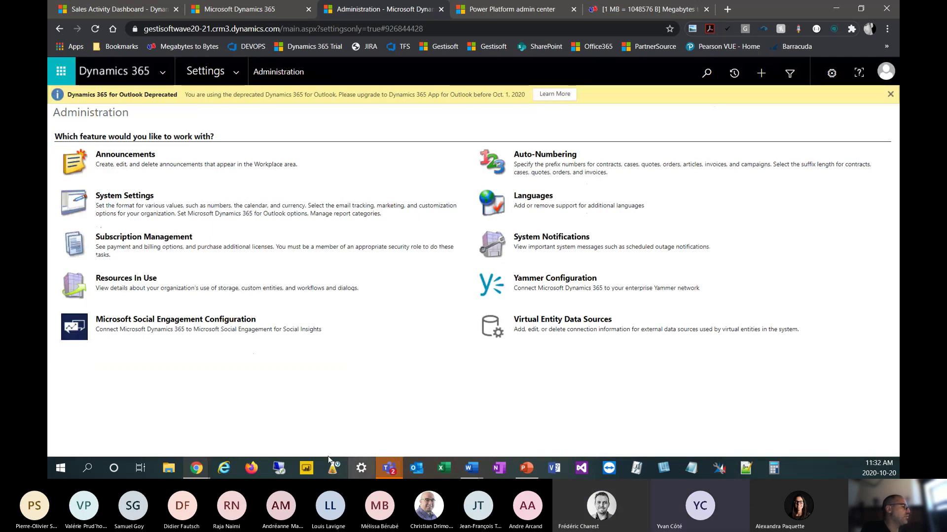
Step: Return to the Email Messages query in Advanced Find and add the condition Actual End Older Than X Months with the value 1
mouse_move(197, 467)
left_click(539, 433)
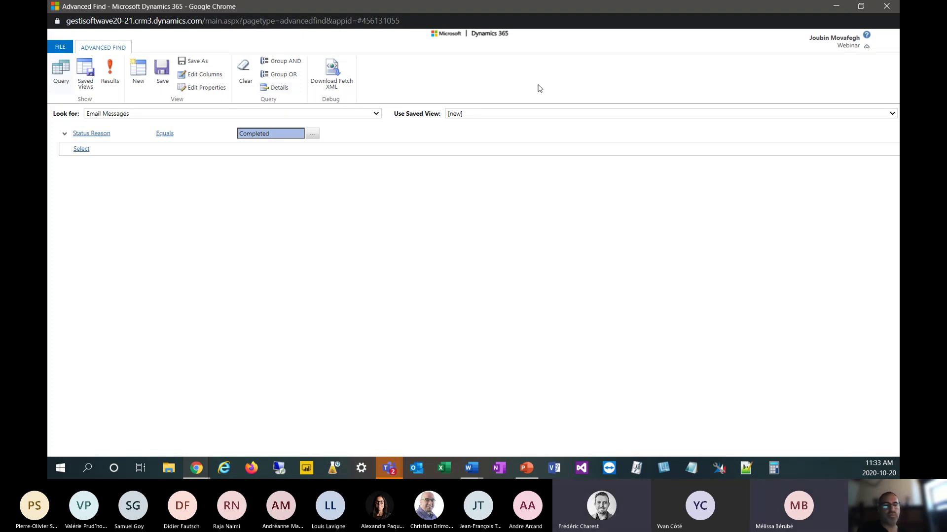
left_click(120, 149)
left_click(120, 149)
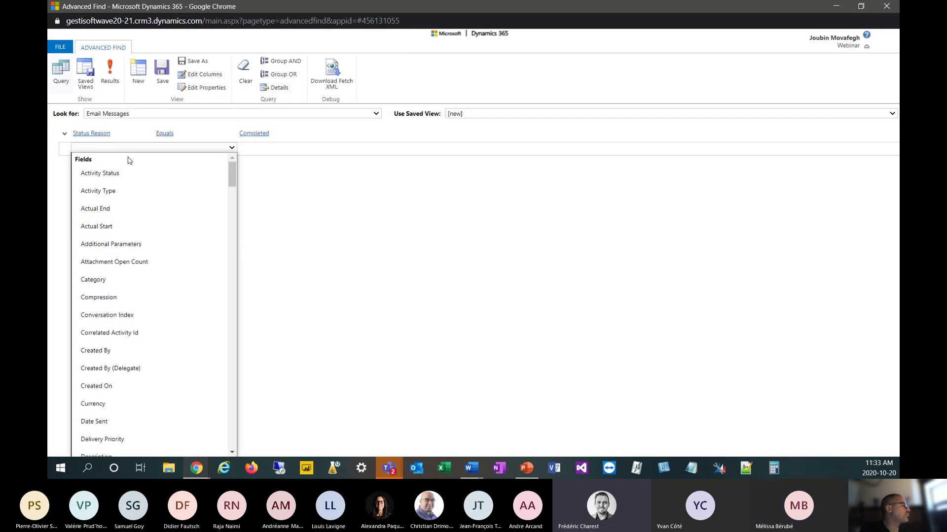
left_click(187, 218)
left_click(224, 147)
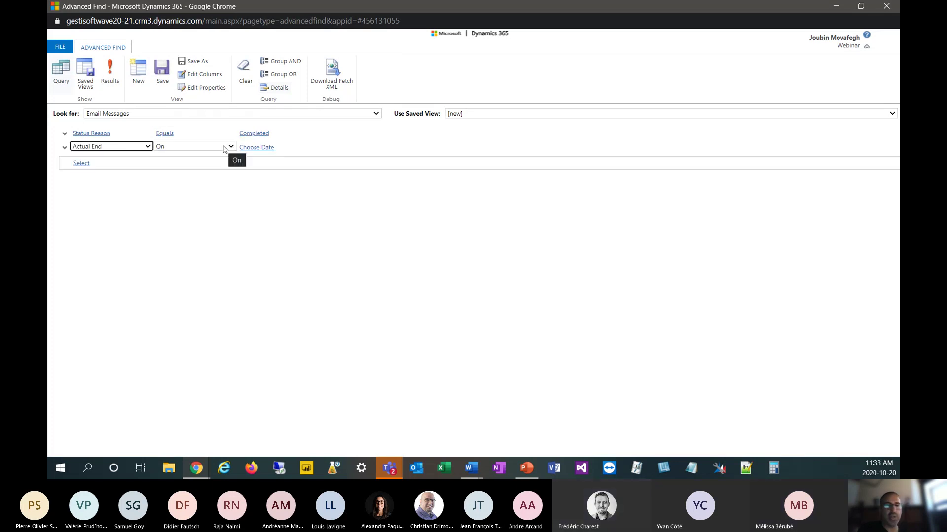
left_click(223, 149)
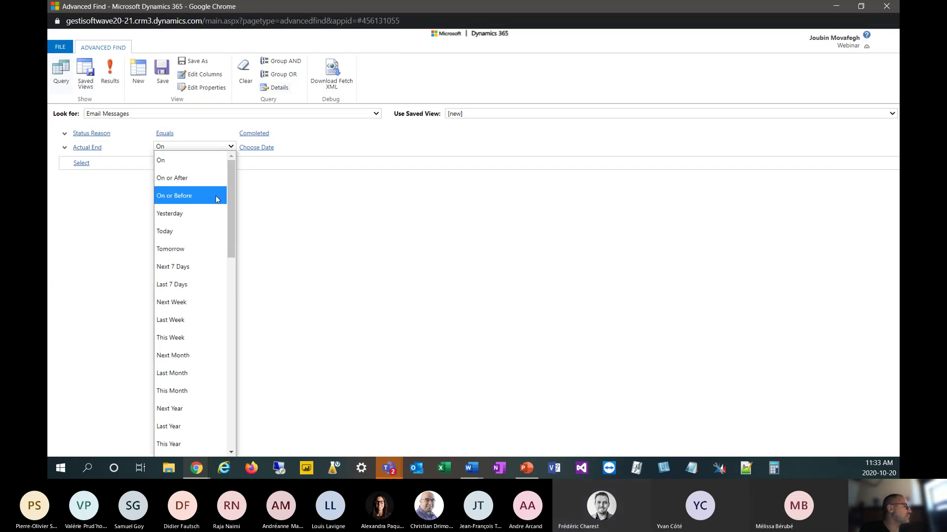
scroll(212, 240, "down", 2)
scroll(217, 309, "down", 2)
scroll(208, 377, "down", 4)
left_click(208, 285)
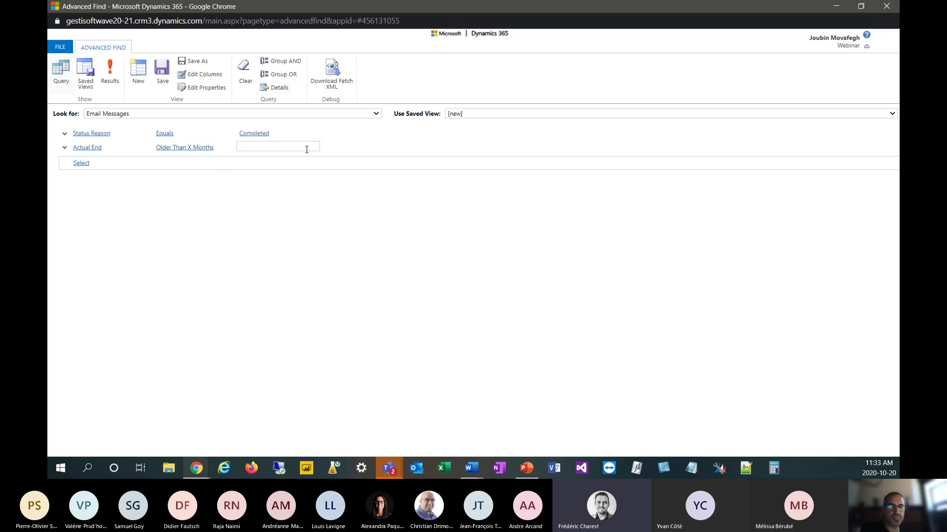
type("1")
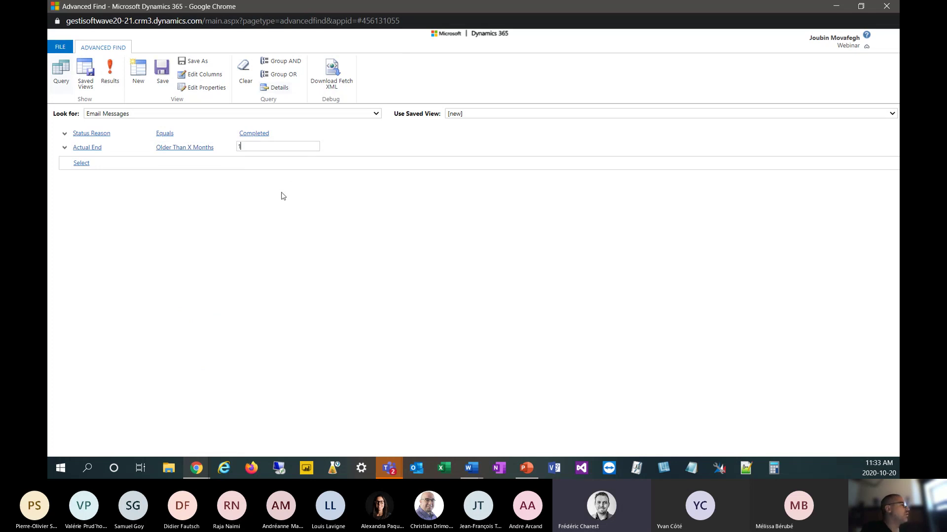
Step: Add the related Attachments (Item) entity to the query with File Size (Bytes) equal to 1048576
left_click(81, 163)
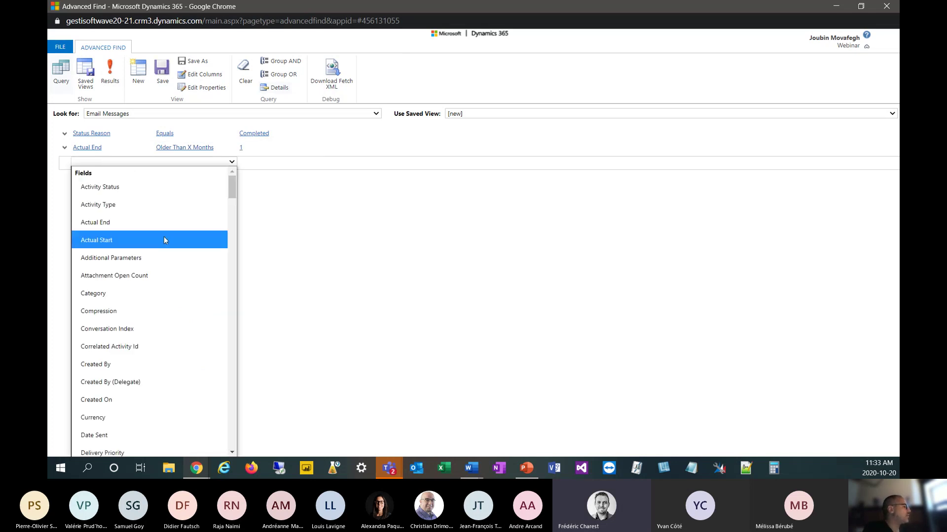
scroll(166, 245, "down", 15)
scroll(169, 246, "down", 3)
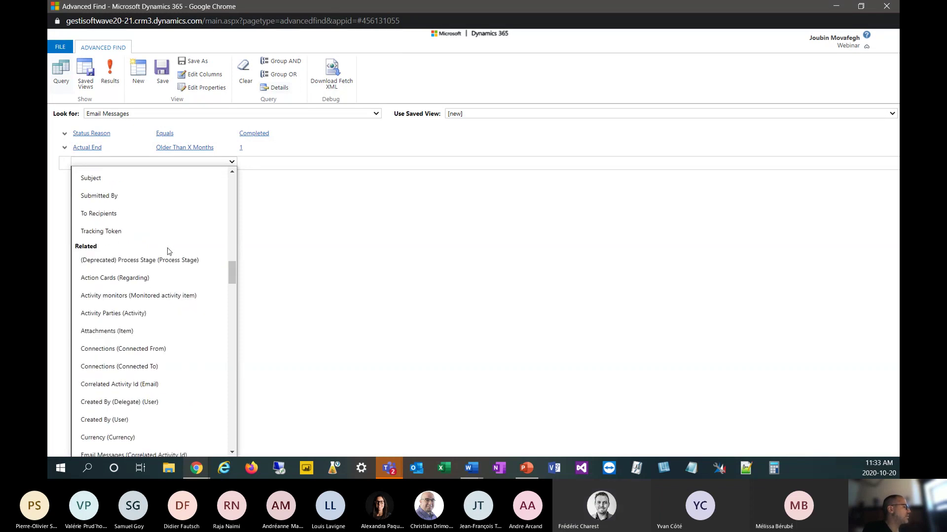
left_click(171, 327)
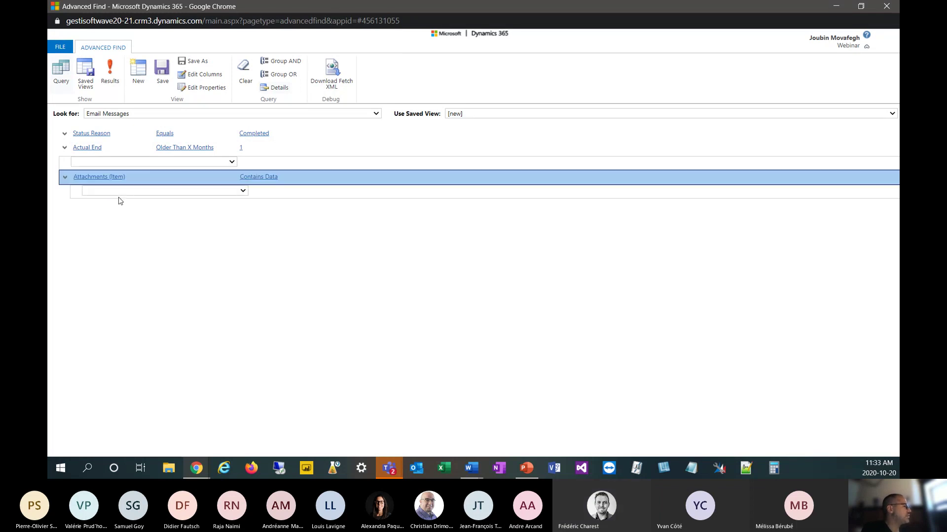
left_click(120, 191)
left_click(168, 240)
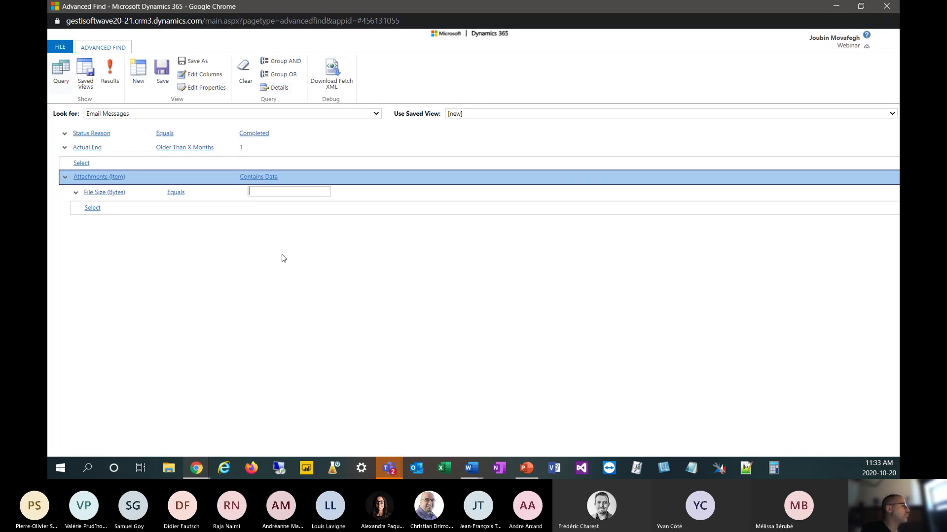
left_click(293, 191)
type("1048576")
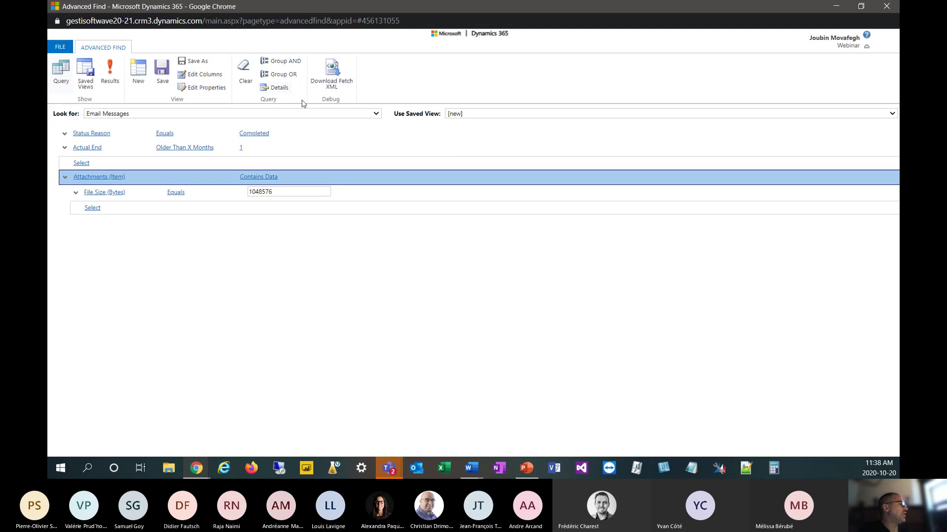
Step: Change the query to look for Notes, discarding the email conditions
left_click(377, 114)
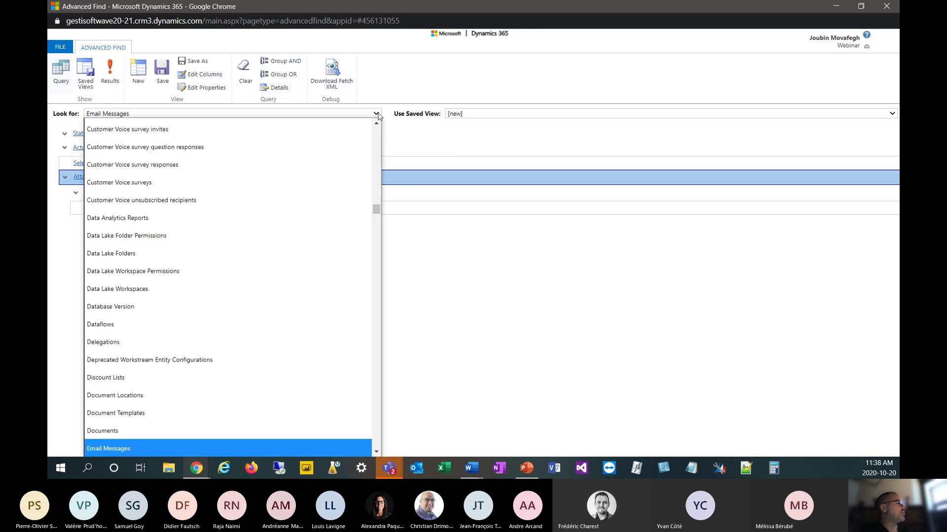
left_click_drag(378, 211, 345, 278)
scroll(279, 270, "down", 10)
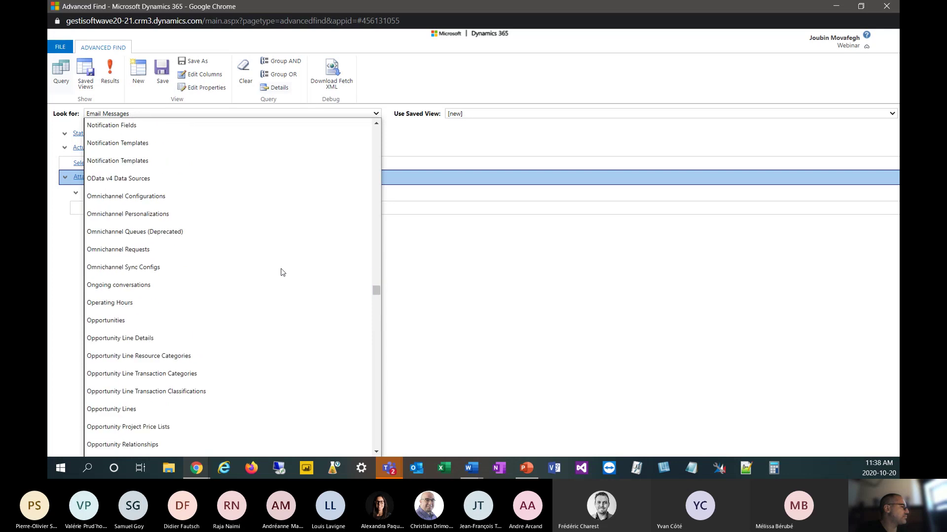
scroll(220, 281, "up", 2)
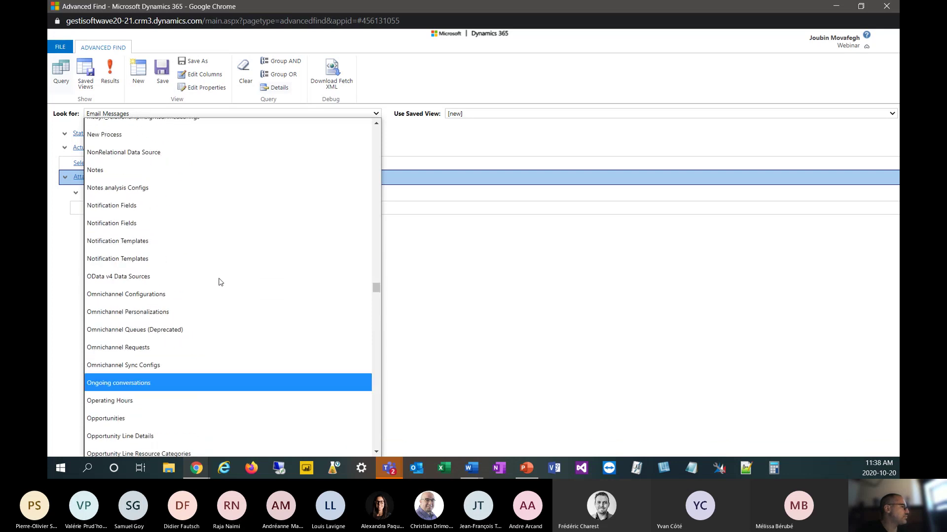
left_click(176, 176)
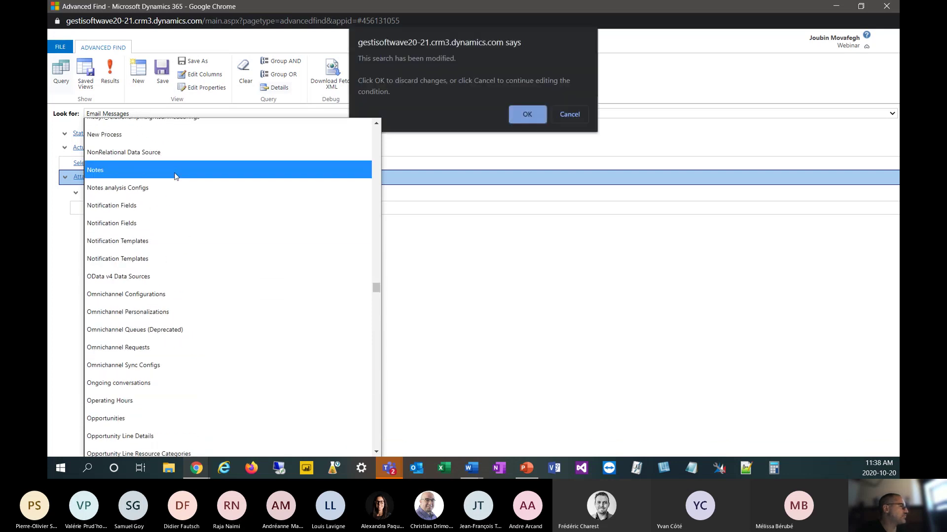
left_click(517, 120)
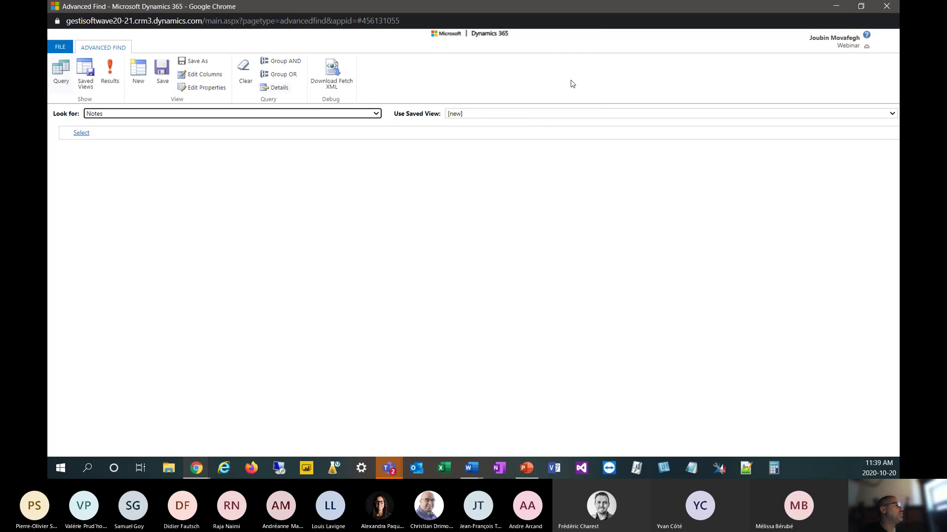
Step: Add a File Size (Bytes) condition equal to 1048576 and a Created On condition to the Notes query
left_click(120, 140)
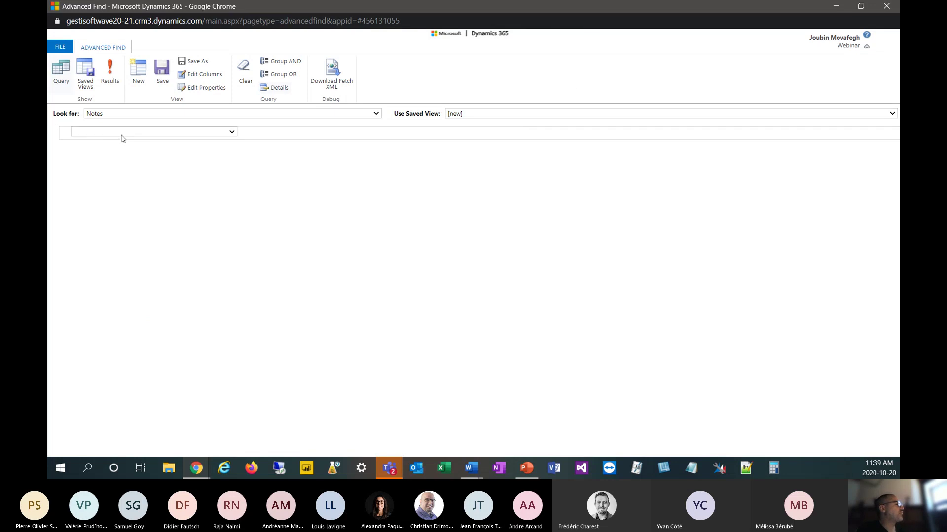
left_click(153, 263)
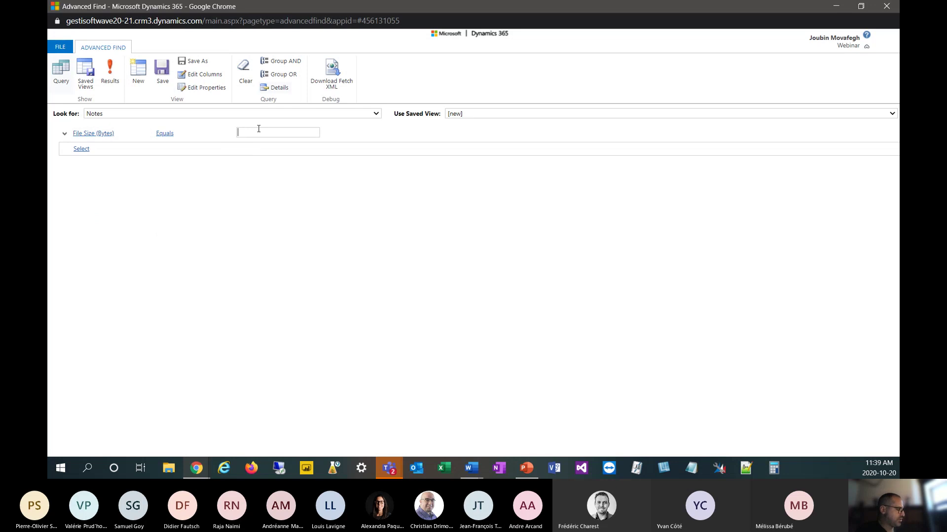
type("v")
key("BackSpace")
type("1048576")
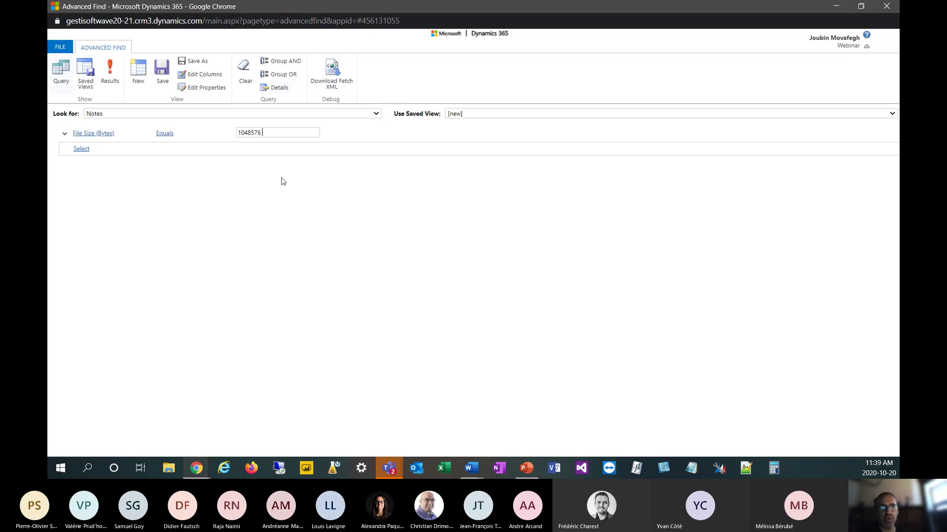
left_click(84, 148)
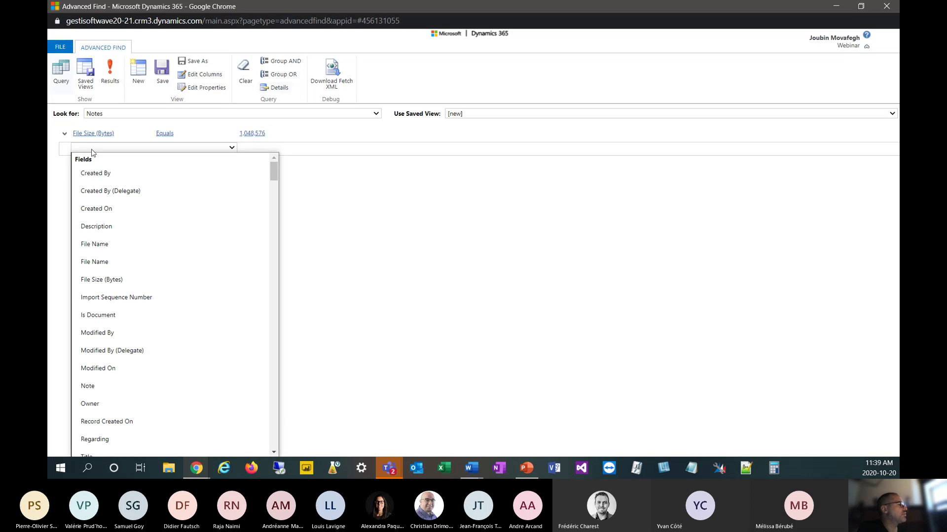
left_click(133, 208)
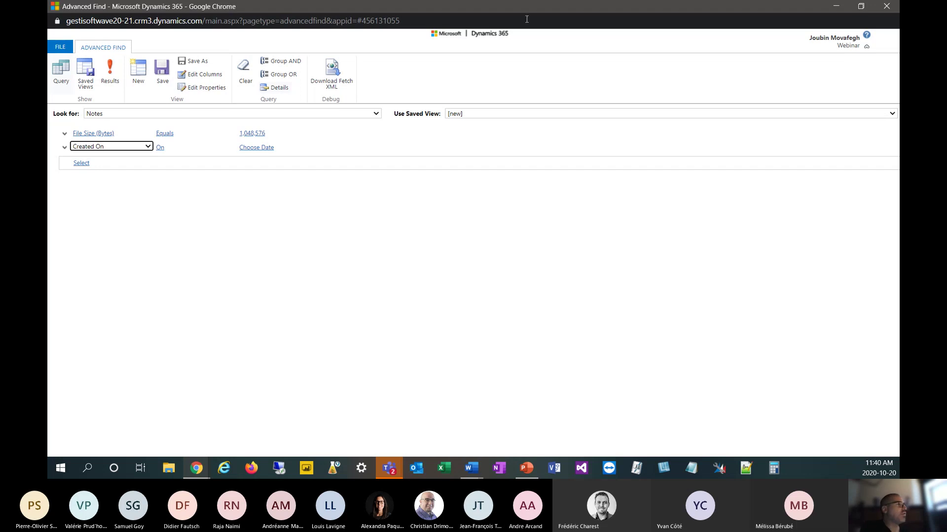
Step: Set the Notes query window aside, go to Imports under Data Management and show the All Imports view
left_click(836, 7)
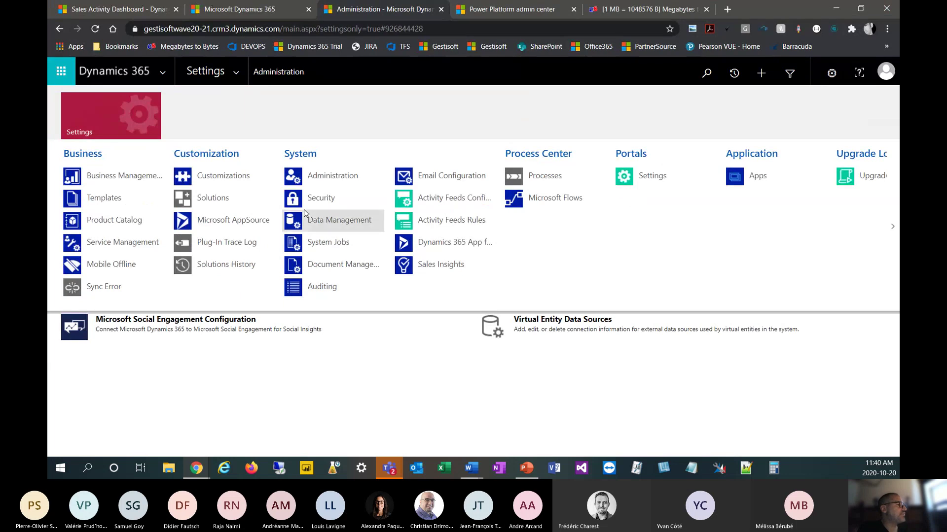
left_click(336, 221)
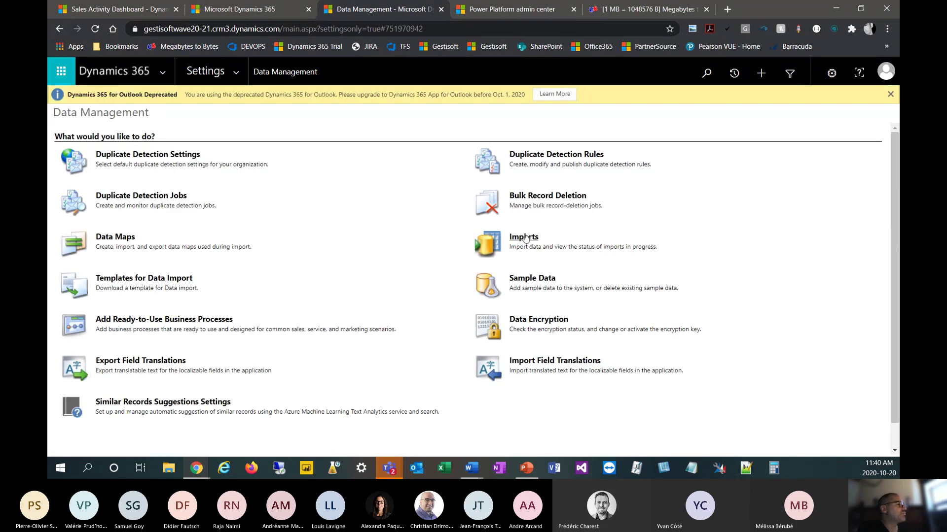
left_click(526, 238)
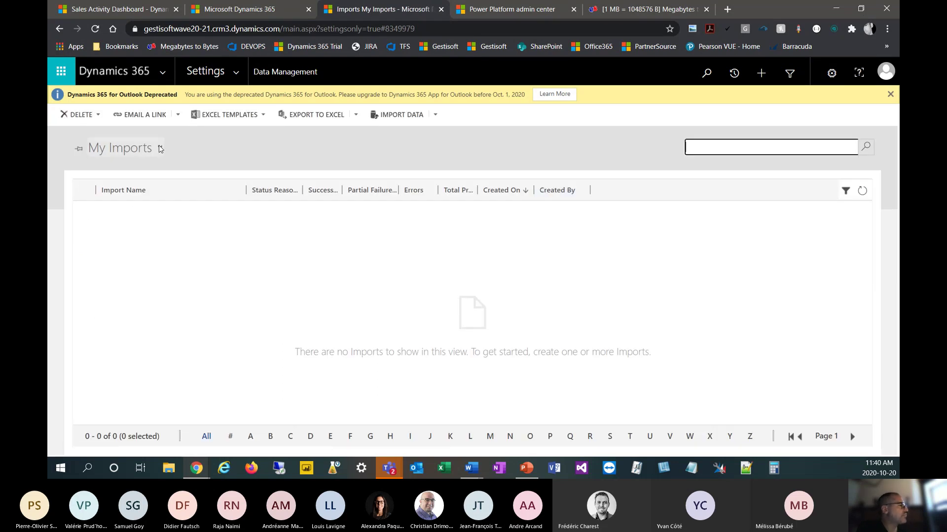
left_click(161, 149)
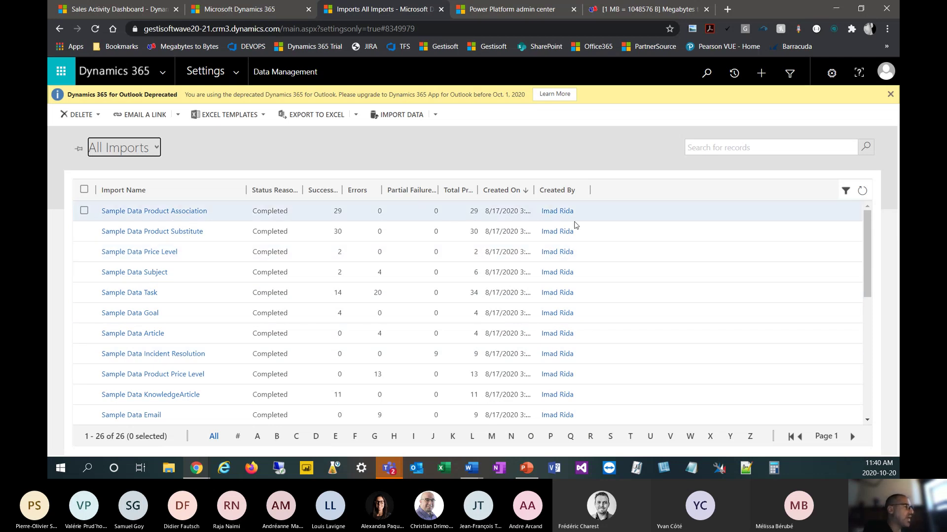
Step: Select only the Sample Data Product Association import and examine the delete options available for it
left_click(84, 189)
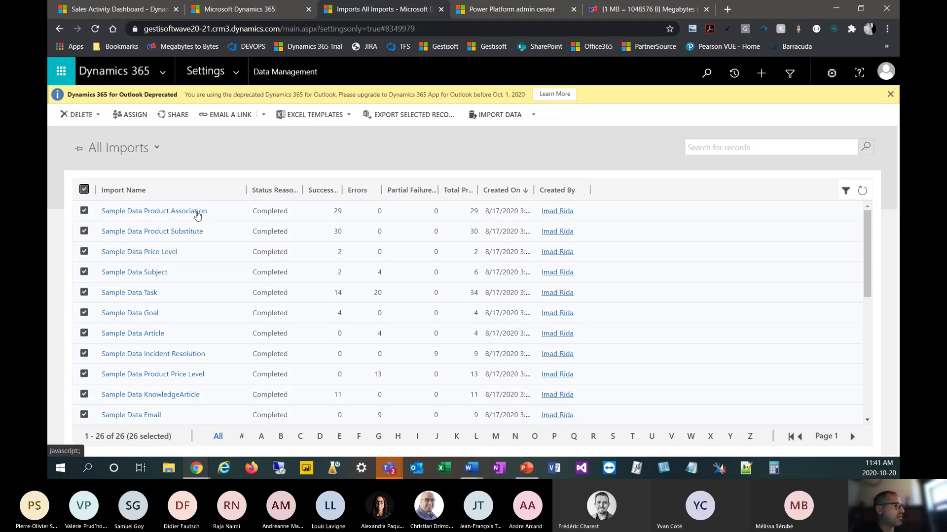
left_click(84, 189)
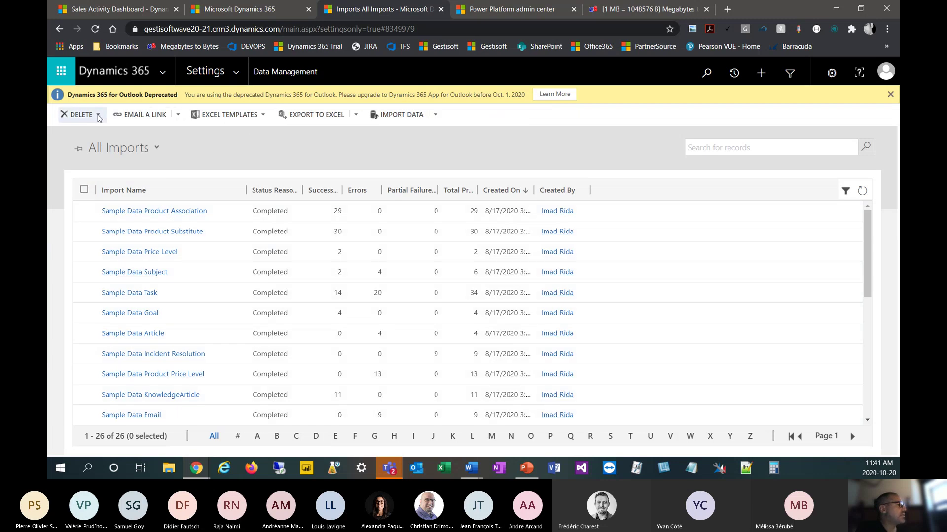
left_click(99, 115)
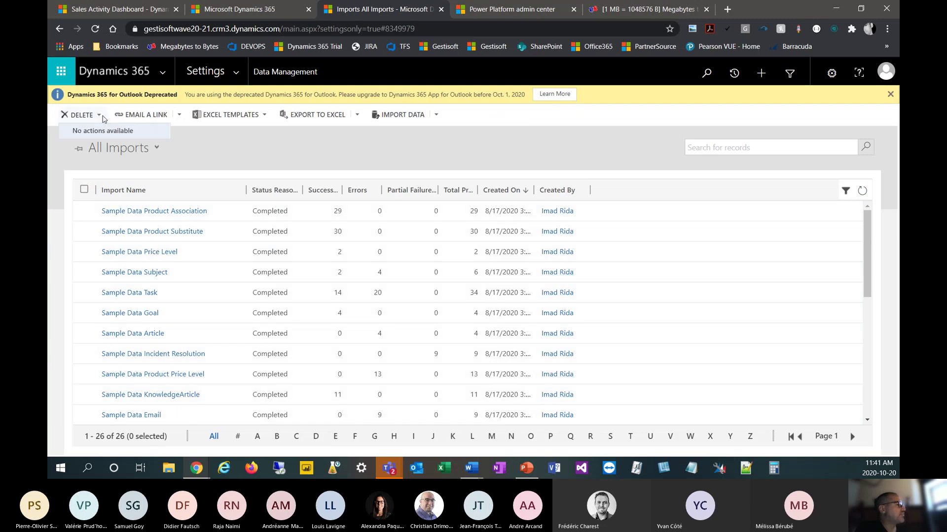
left_click(83, 216)
left_click(85, 211)
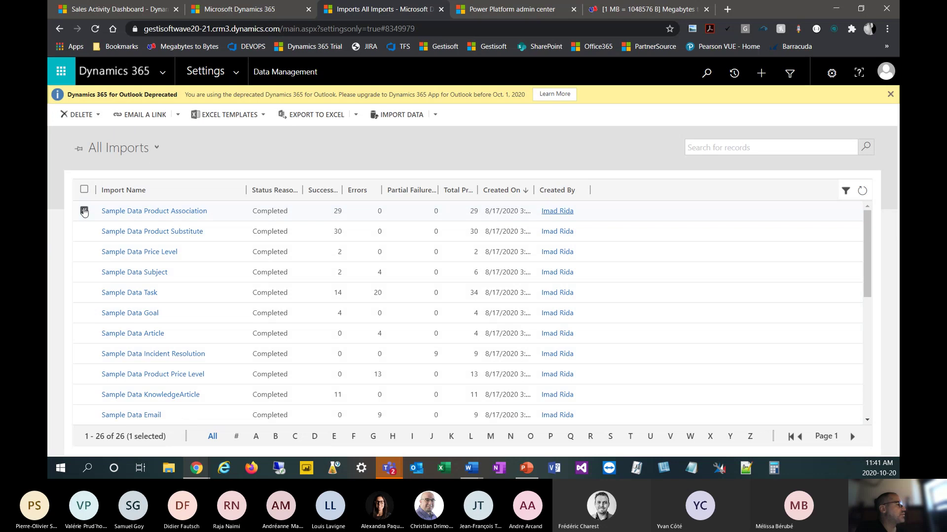
left_click(99, 115)
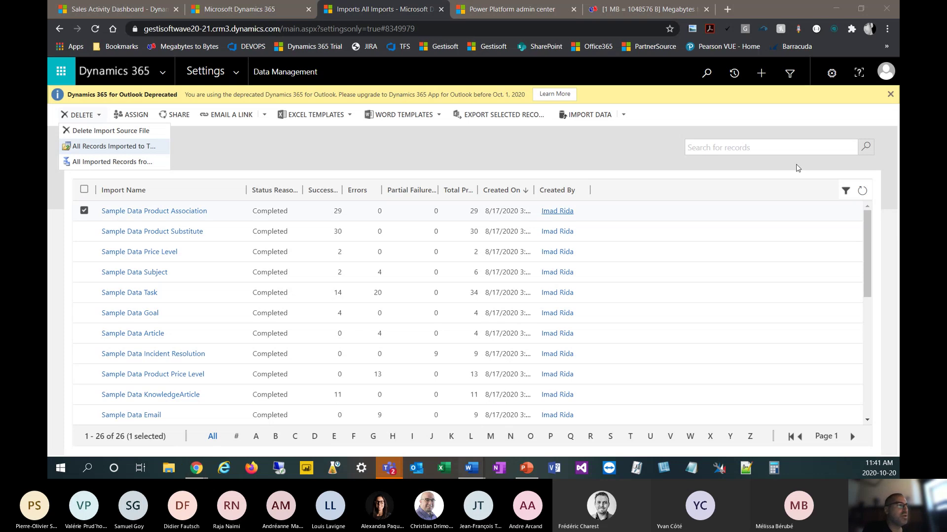
left_click(451, 148)
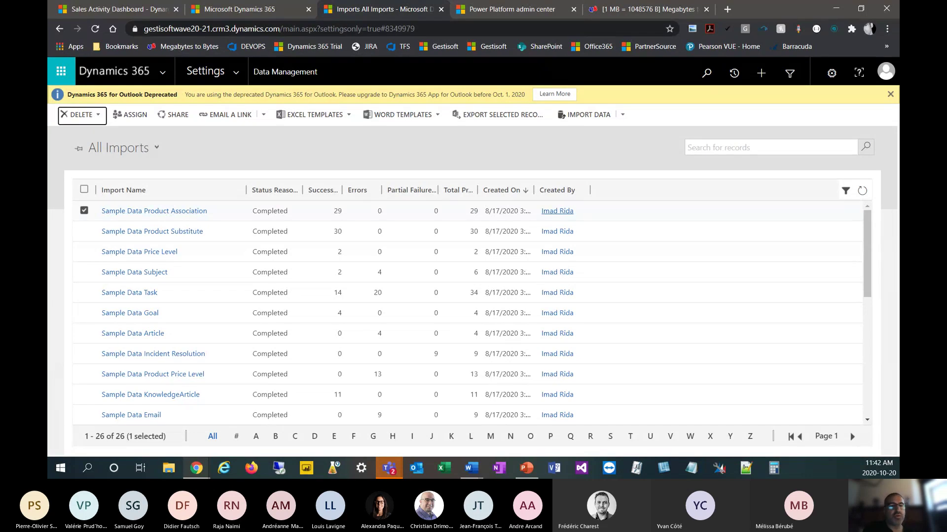
Step: Open Customize the System from the Customizations settings and return to the main browser window
left_click(207, 72)
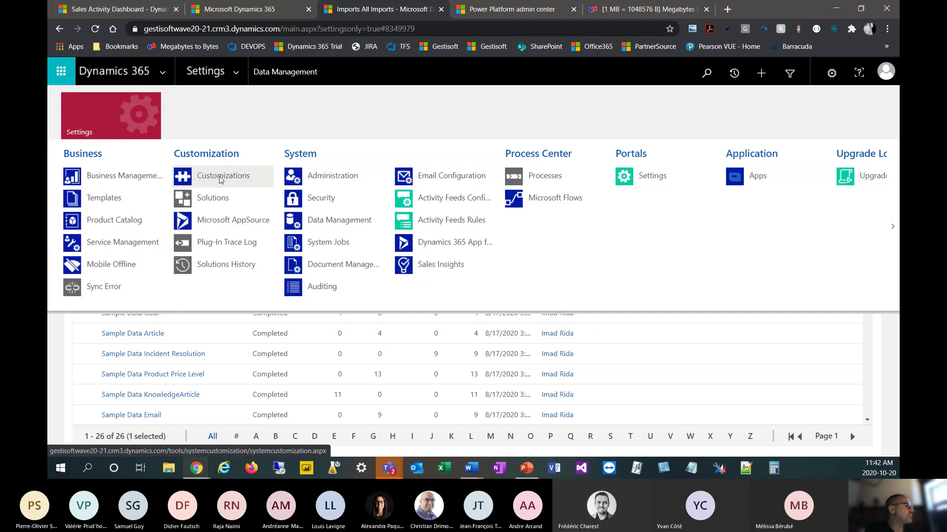
left_click(221, 180)
left_click(154, 158)
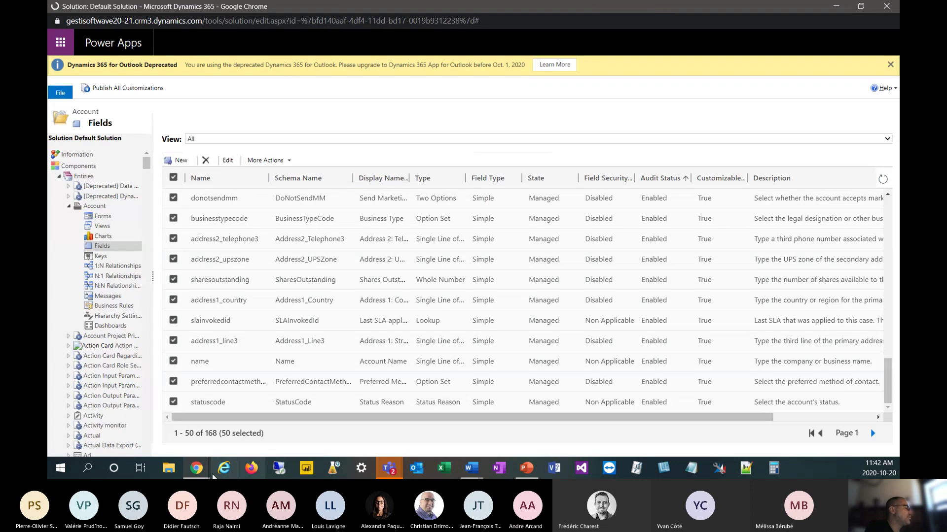
mouse_move(197, 471)
left_click(106, 424)
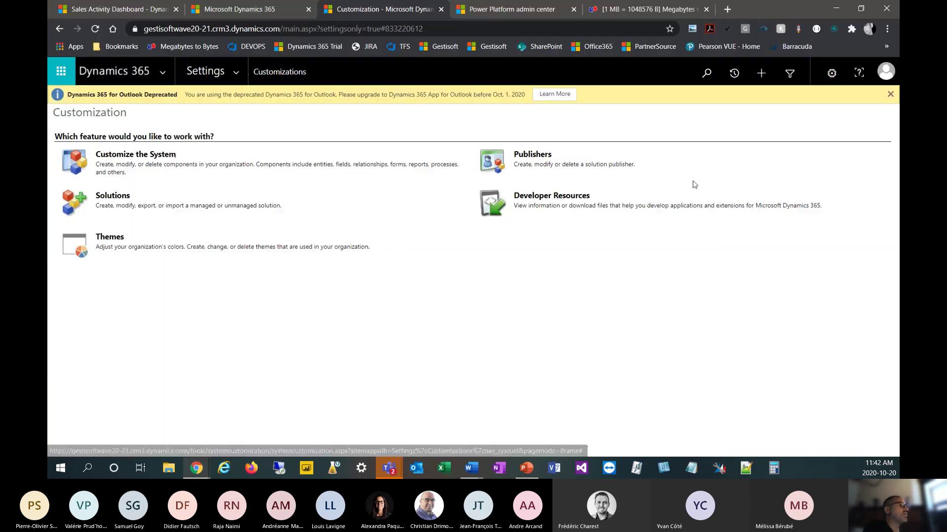
Step: Switch to the Sales Activity Dashboard browser tab and list the accounts in the Active Accounts view
left_click(706, 73)
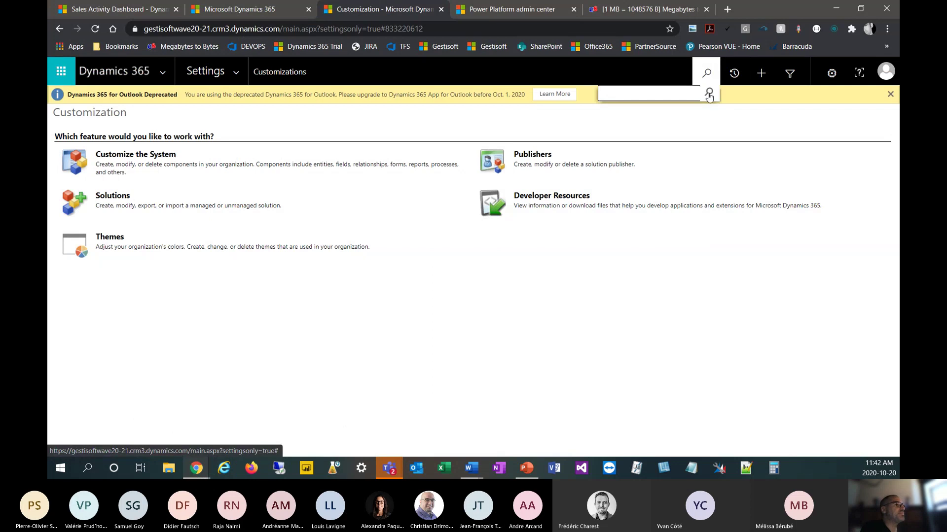
left_click(708, 93)
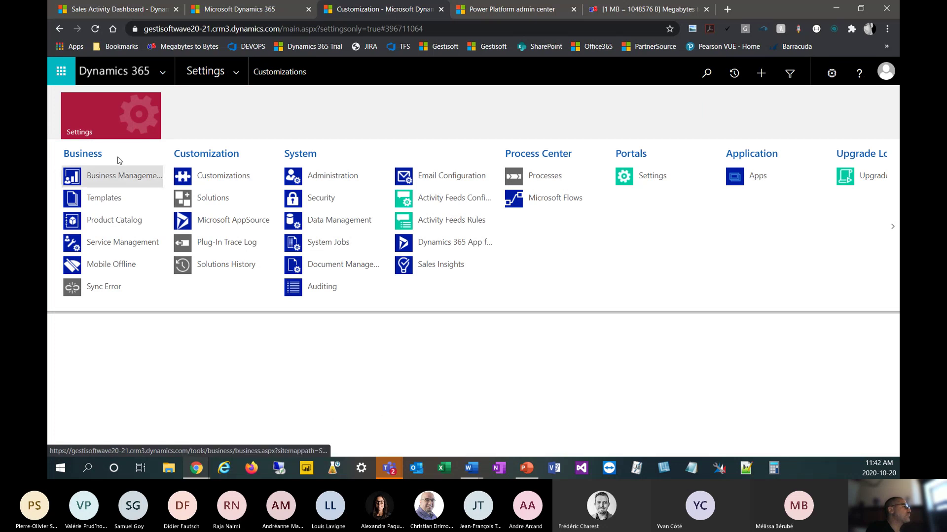
left_click(155, 8)
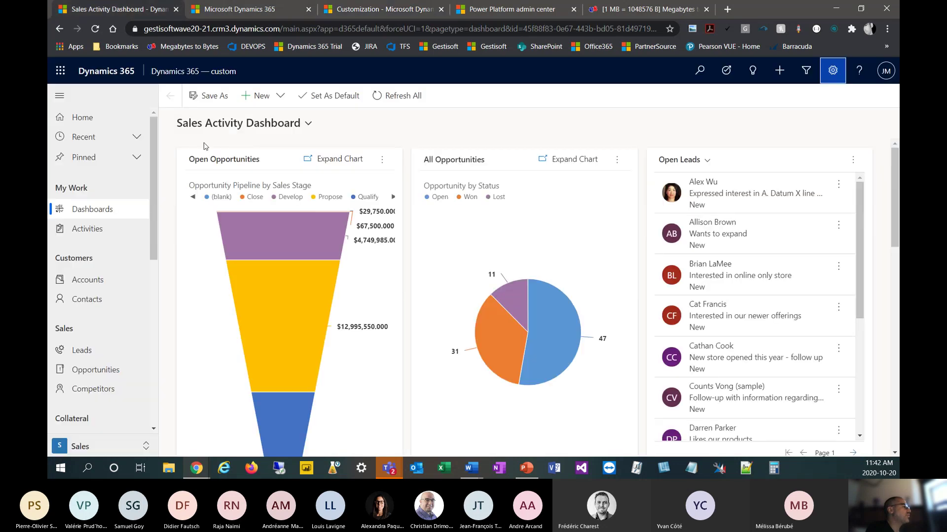
left_click(109, 289)
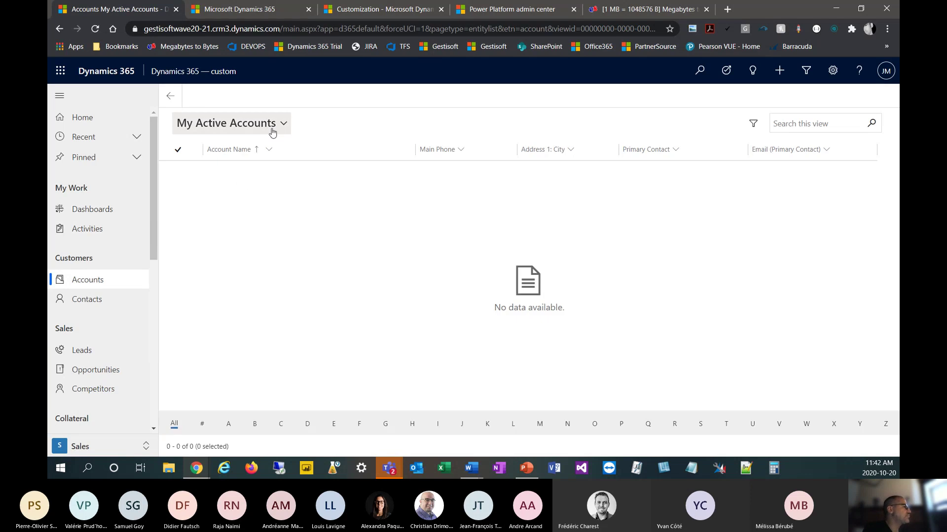
left_click(272, 130)
left_click(257, 262)
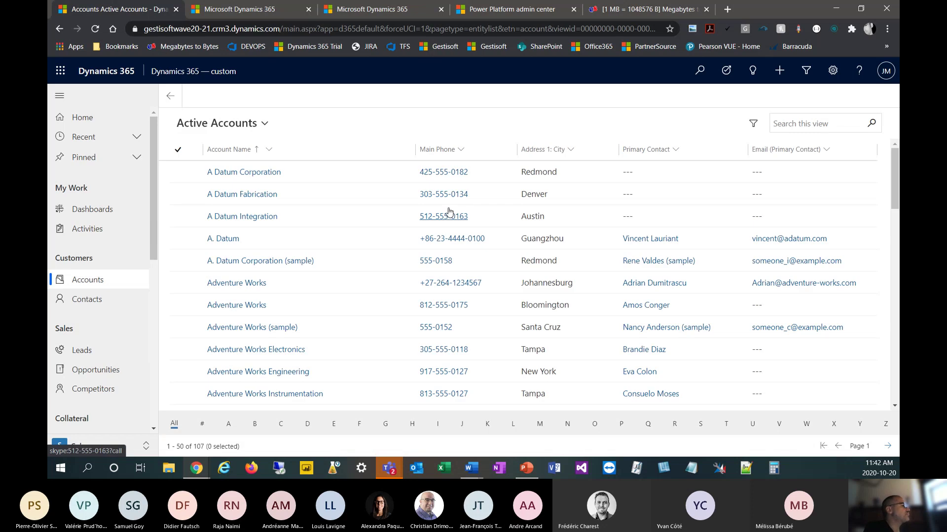
Step: Run a Relevance Search across the Dynamics 365 data for *datum
left_click(704, 81)
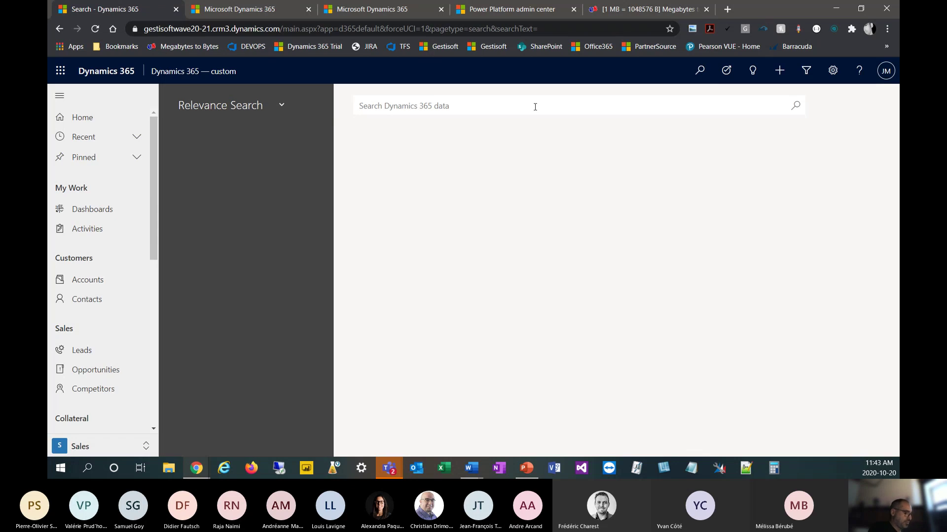
type("*datum")
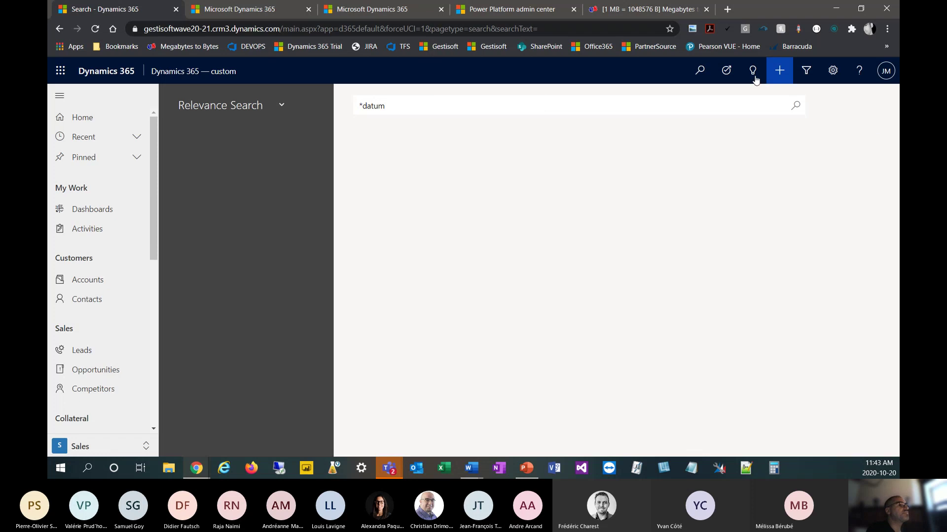
left_click(795, 106)
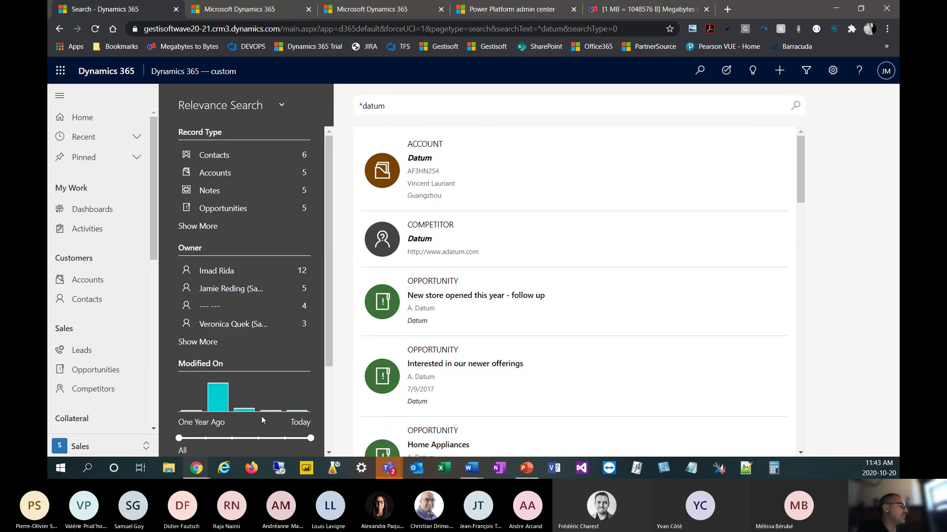
Step: In the Default Solution window, review which entities are selected for Relevance Search and leave the configuration unchanged
mouse_move(205, 467)
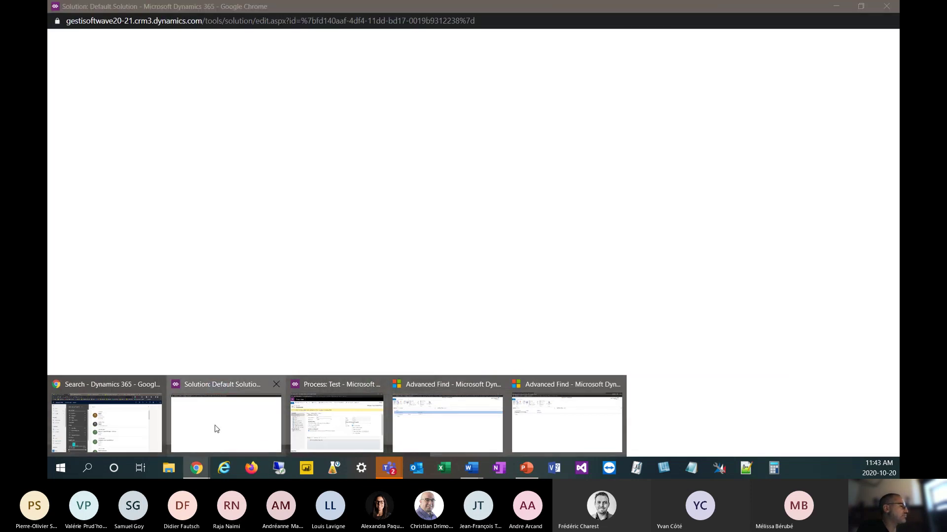
left_click(215, 428)
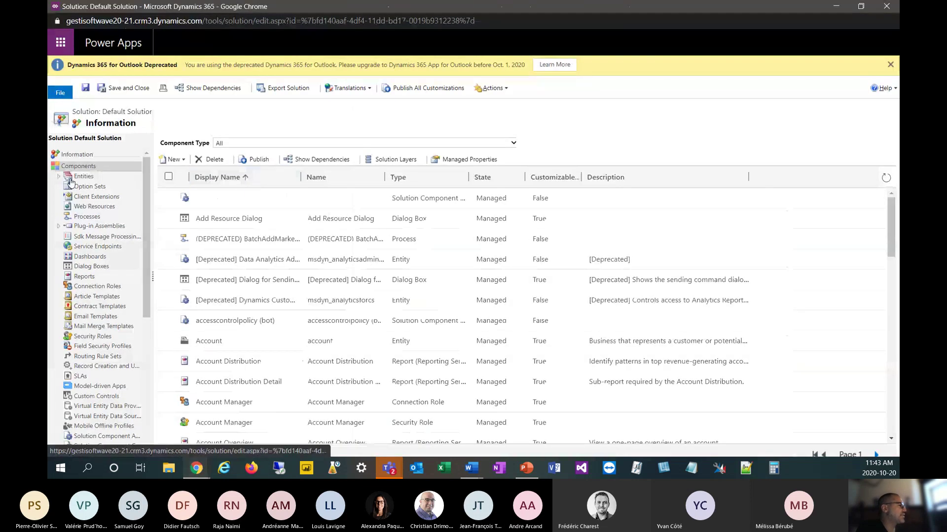
left_click(80, 177)
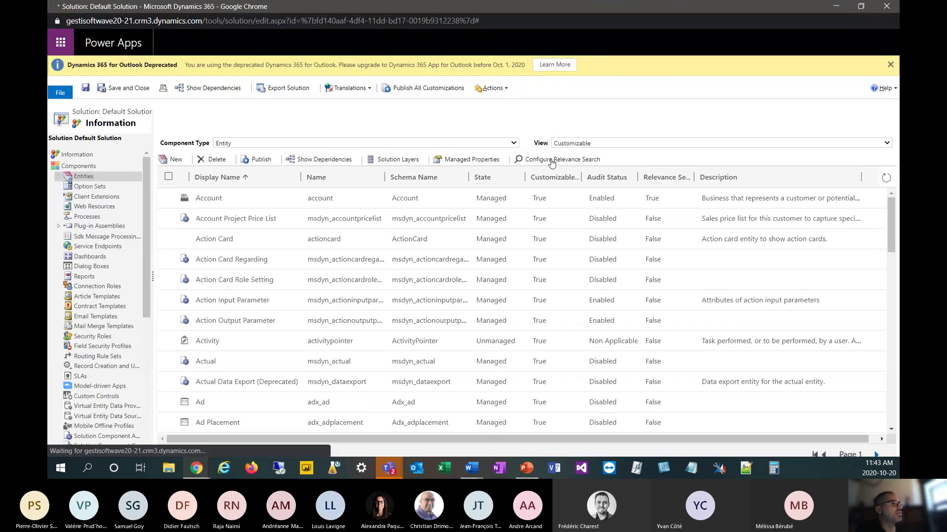
left_click(520, 160)
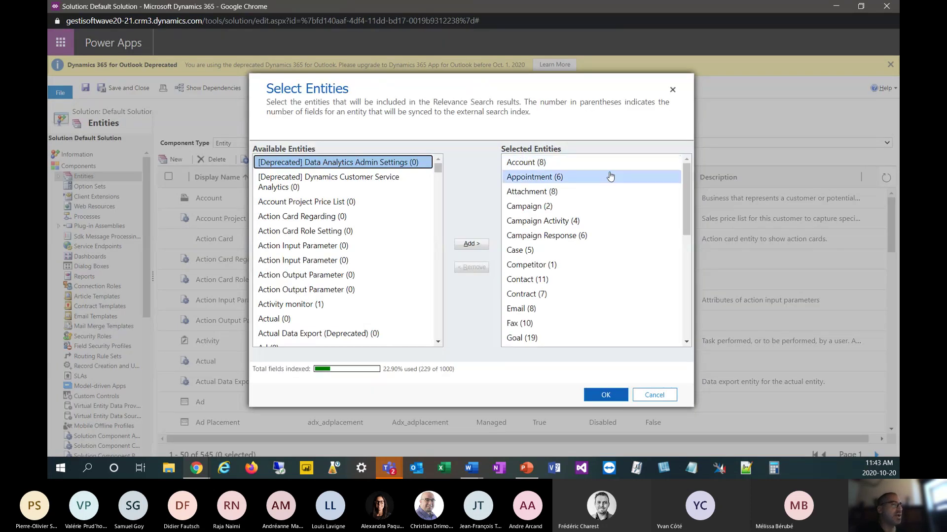
scroll(601, 207, "down", 6)
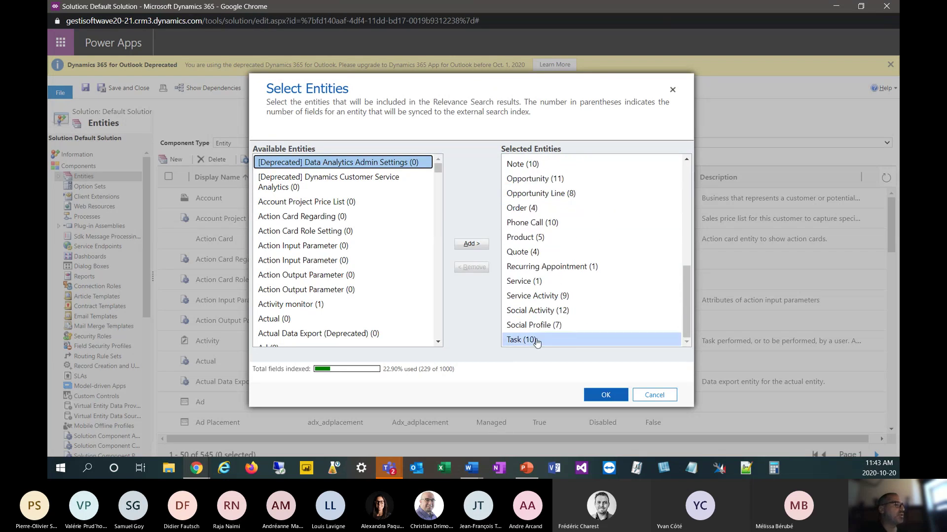
scroll(545, 335, "up", 6)
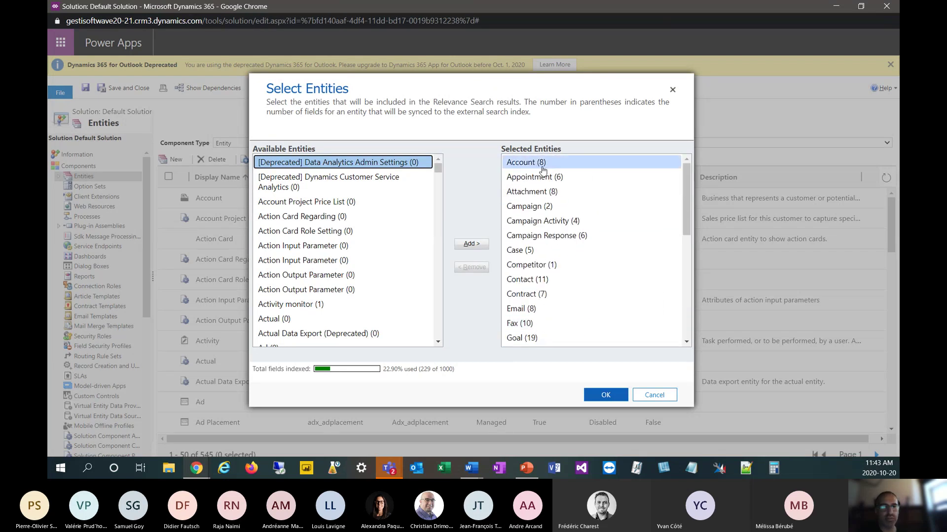
scroll(553, 170, "down", 3)
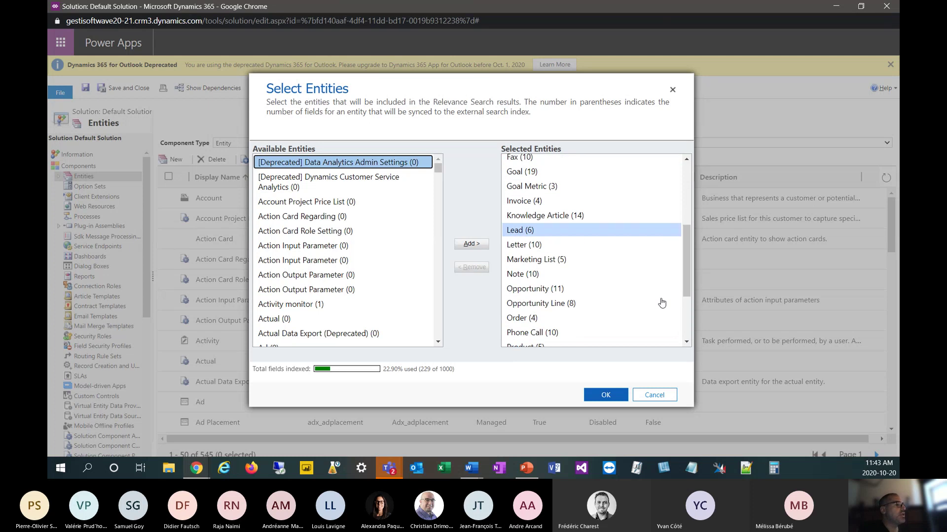
left_click(662, 399)
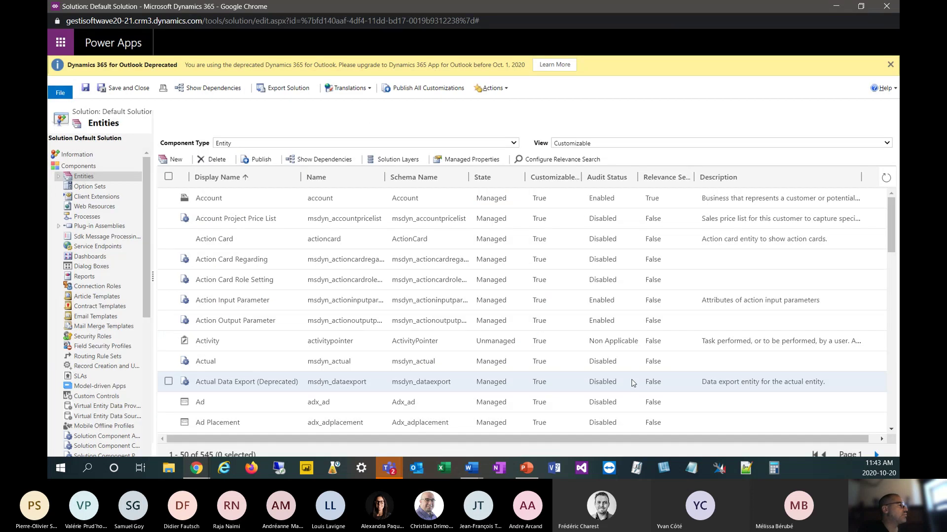
Step: List the views of the Account entity in the Default Solution
left_click(63, 176)
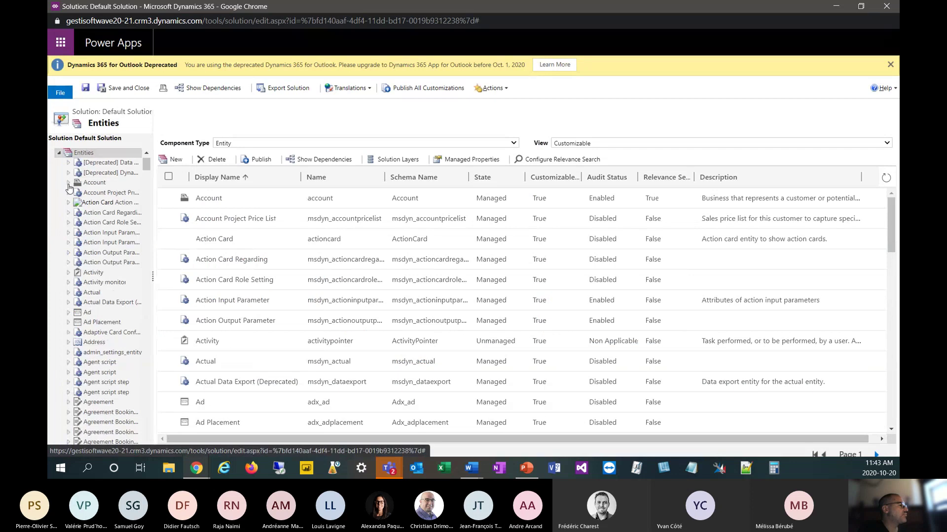
left_click(68, 183)
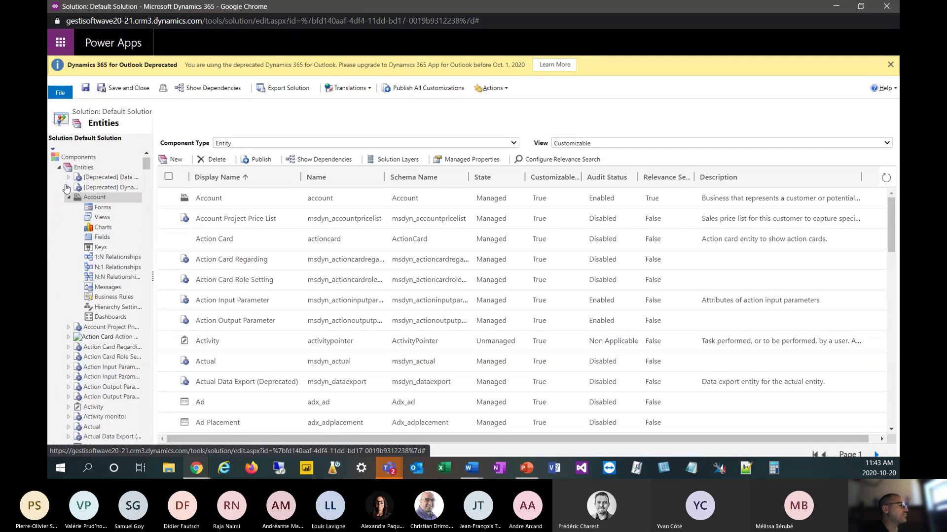
left_click(112, 220)
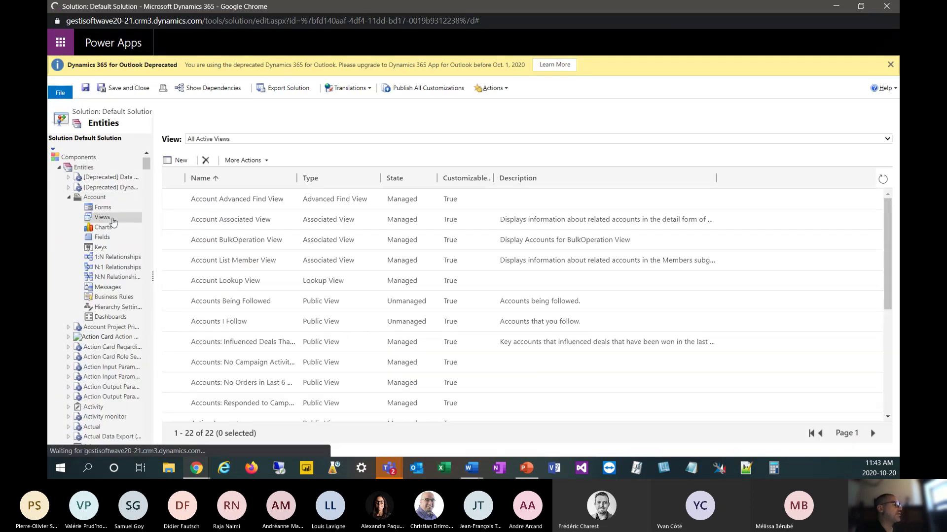
scroll(372, 280, "down", 5)
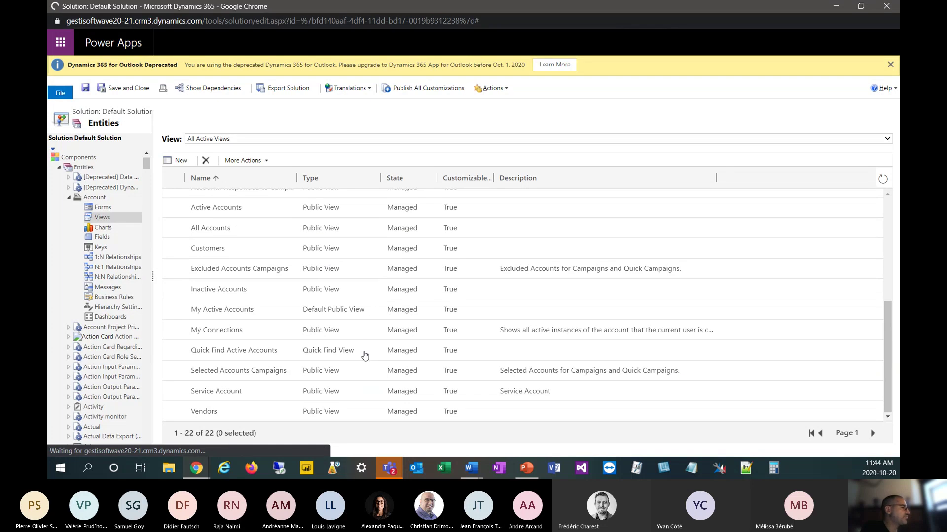
double_click(365, 355)
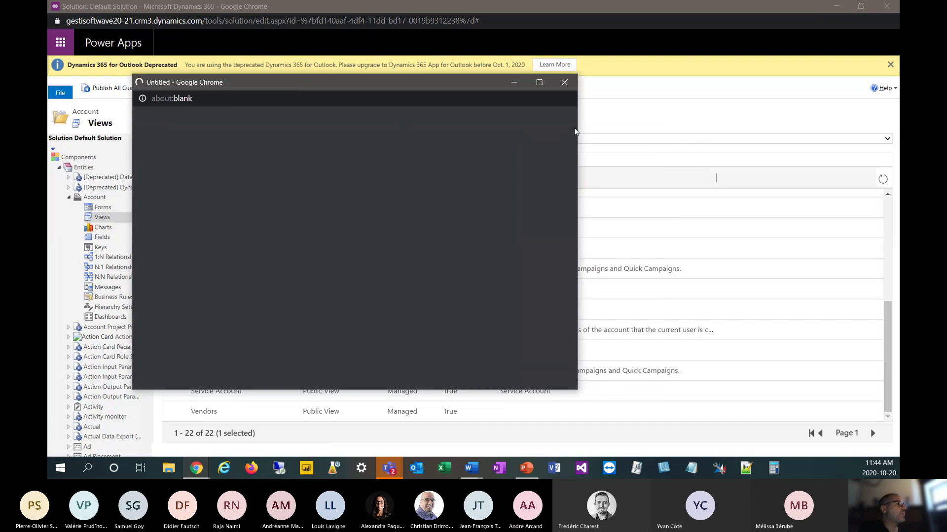
left_click_drag(576, 132, 780, 143)
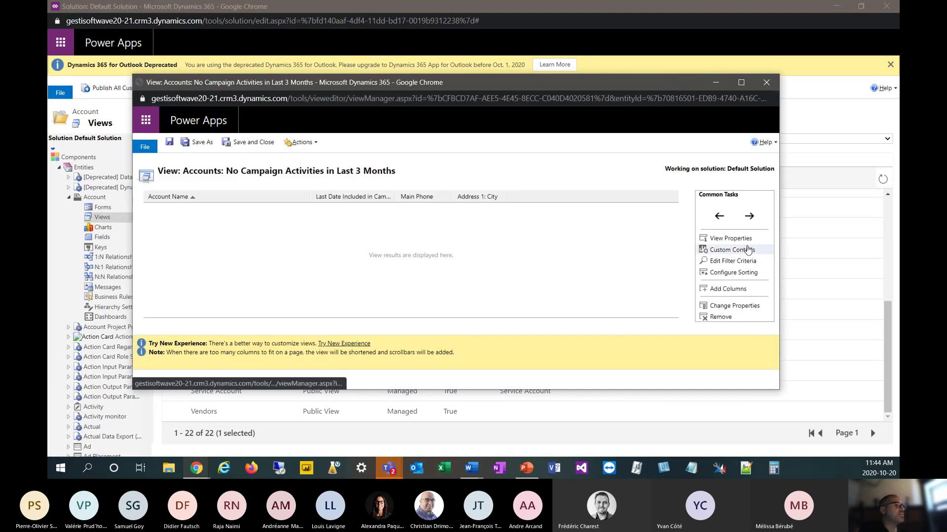
left_click(767, 82)
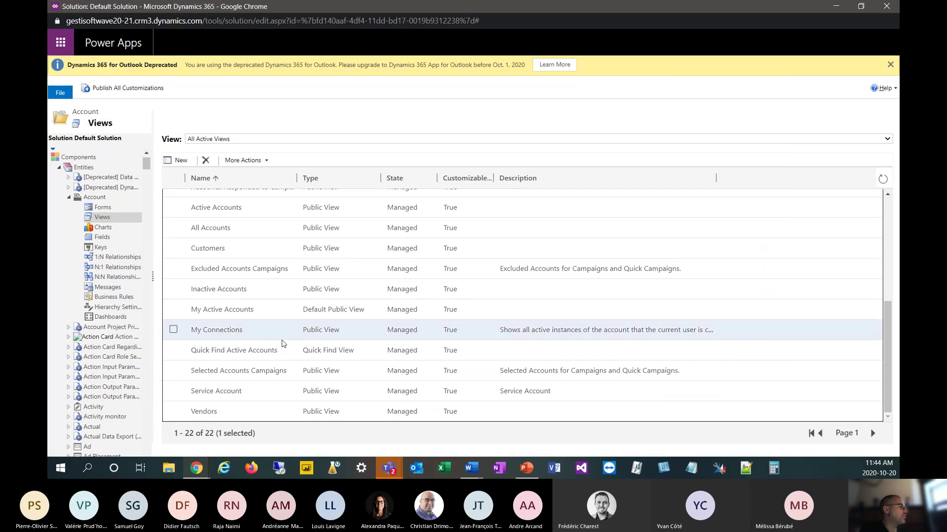
Step: Open the Quick Find Active Accounts view maximized and examine its find columns, trying all columns selected and then discarding the selection
double_click(288, 353)
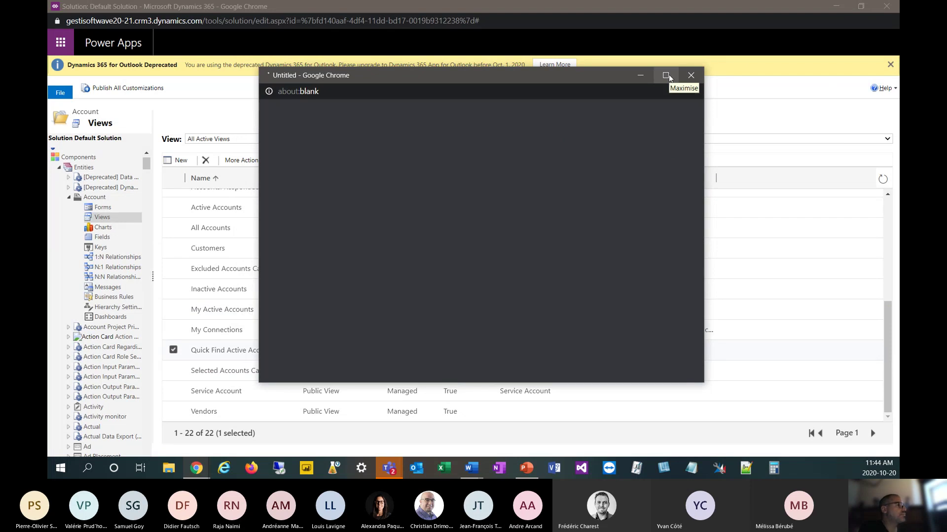
left_click(669, 78)
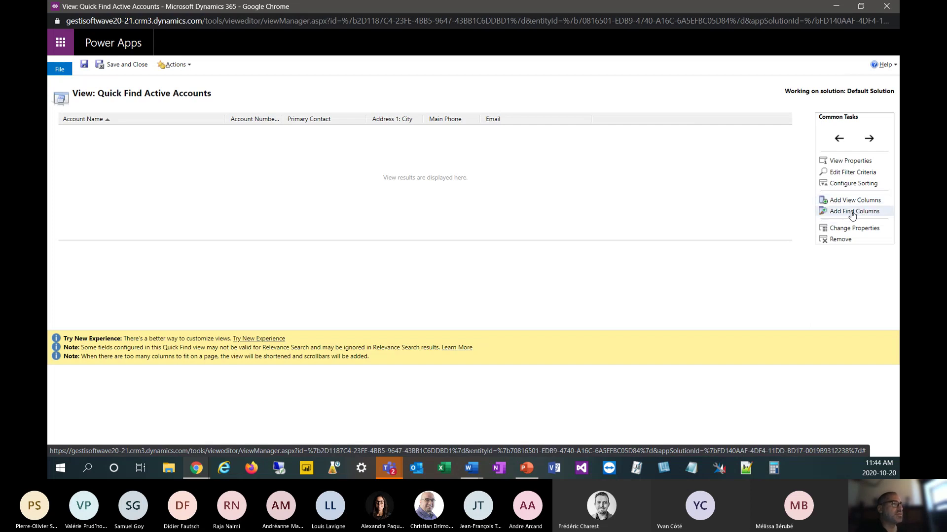
left_click(851, 212)
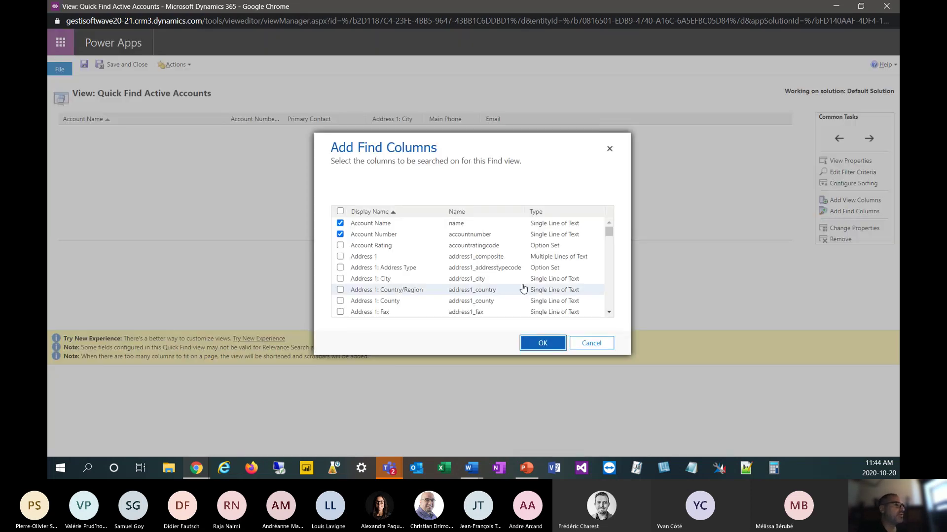
scroll(360, 237, "down", 3)
scroll(360, 237, "up", 3)
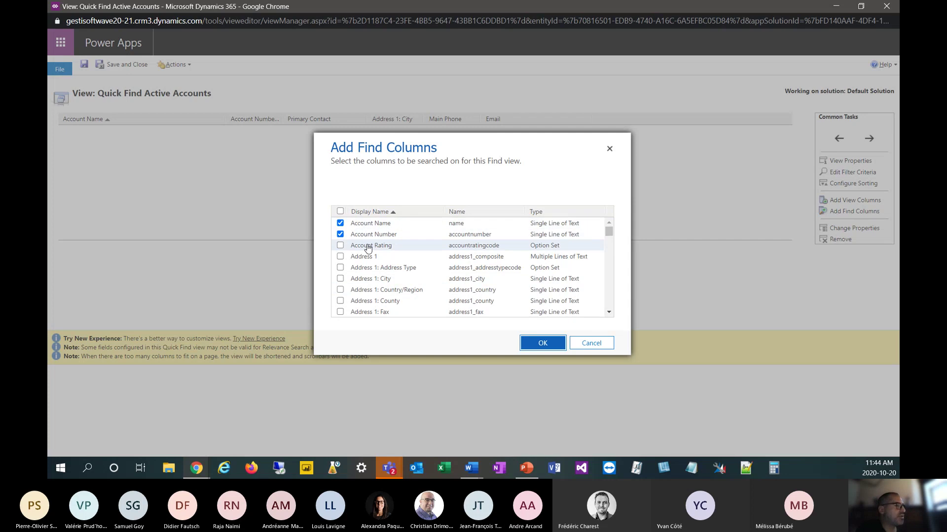
scroll(342, 279, "down", 10)
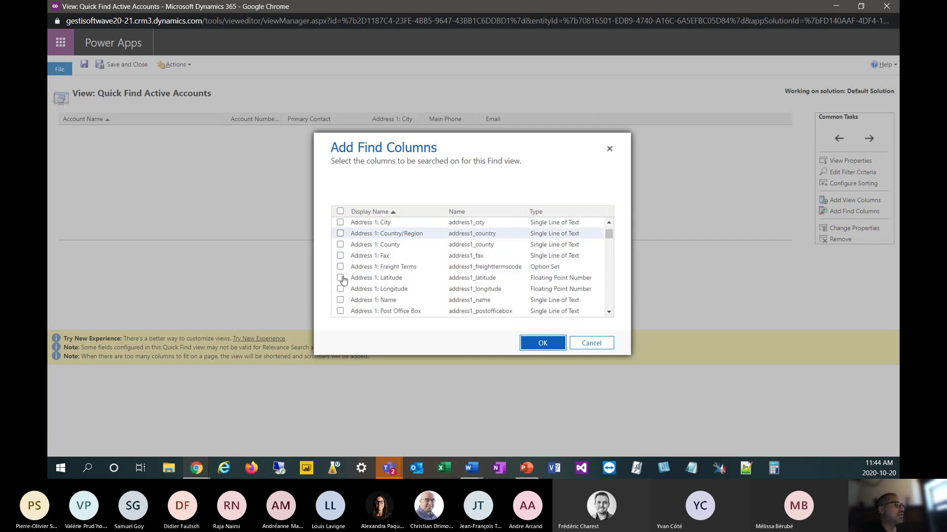
left_click(340, 211)
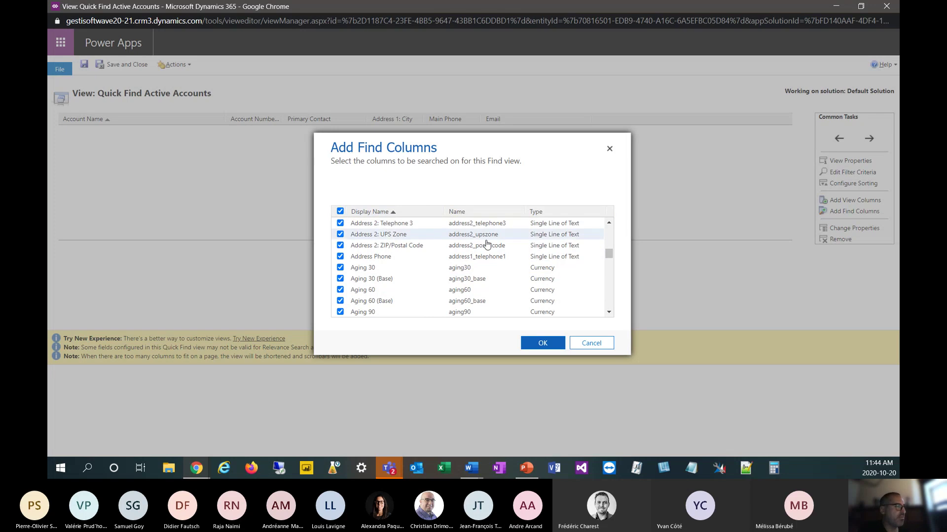
left_click(592, 344)
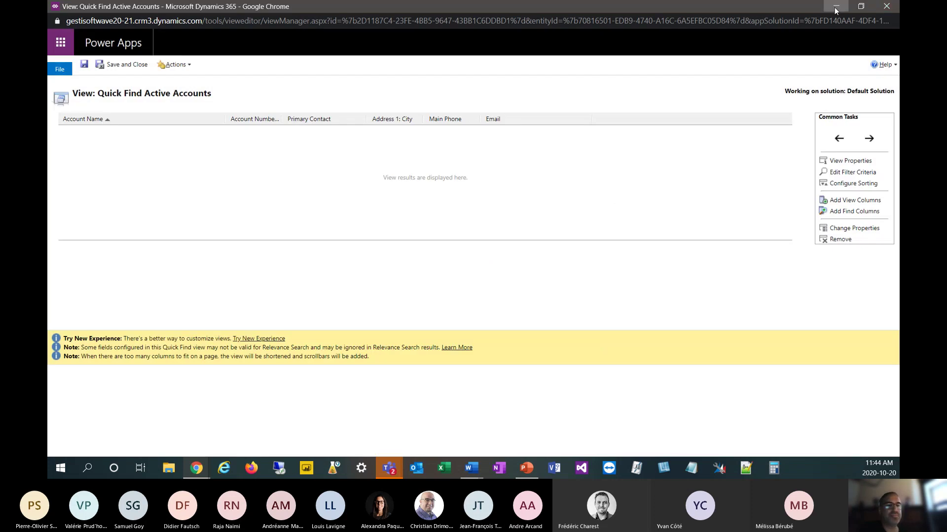
Step: Switch to the PowerPoint Agenda slide and highlight the third-party attachment tools listed under Partie tiers
left_click(834, 7)
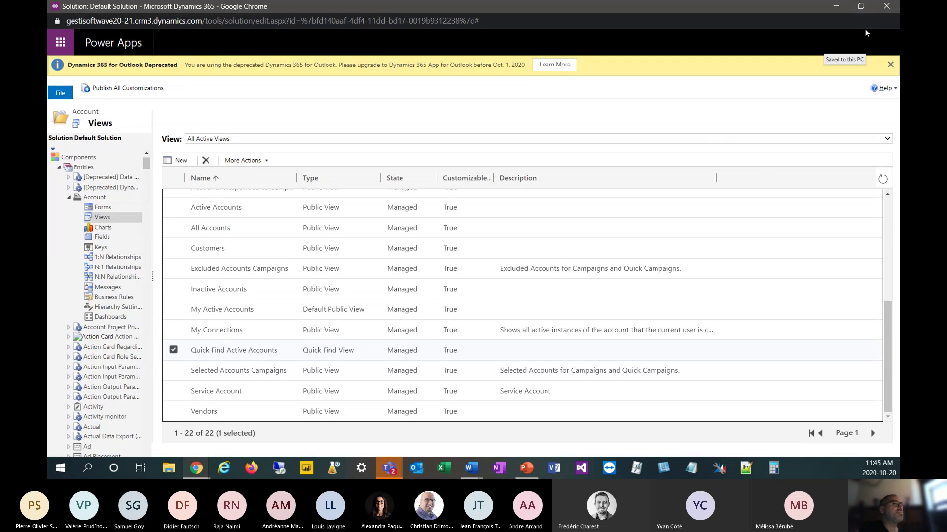
left_click(835, 6)
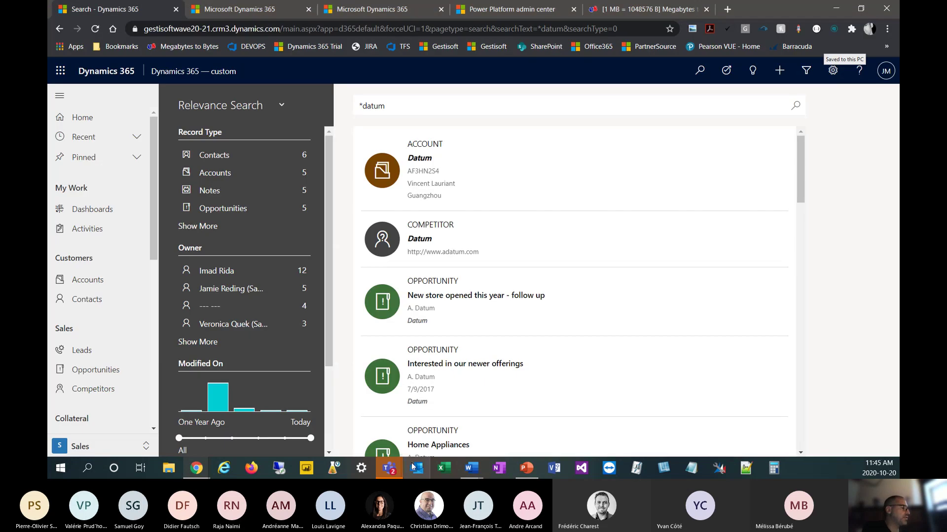
left_click(526, 475)
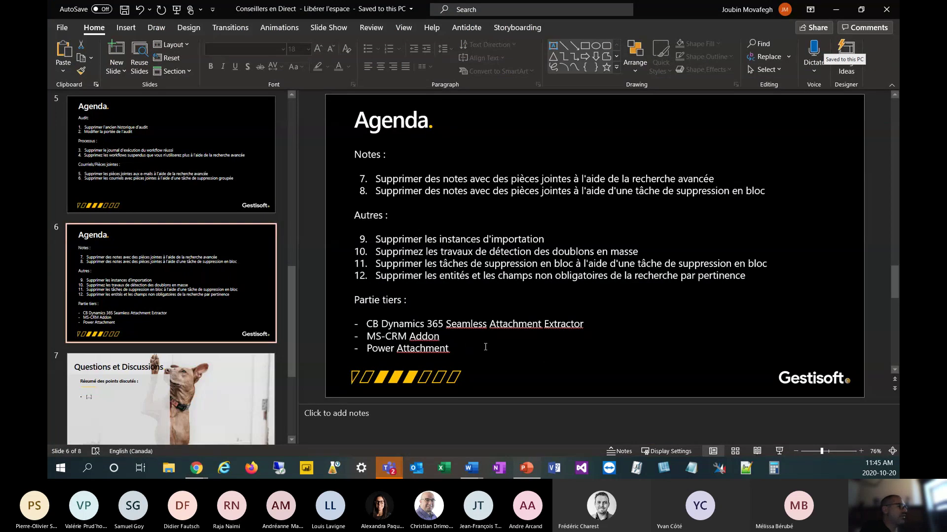
left_click_drag(370, 321, 529, 334)
left_click(528, 333)
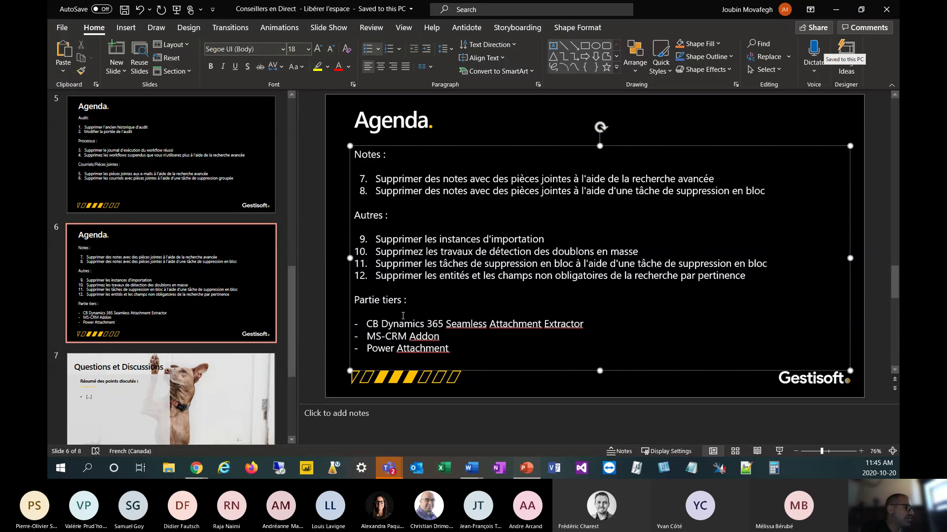
left_click_drag(450, 349, 366, 337)
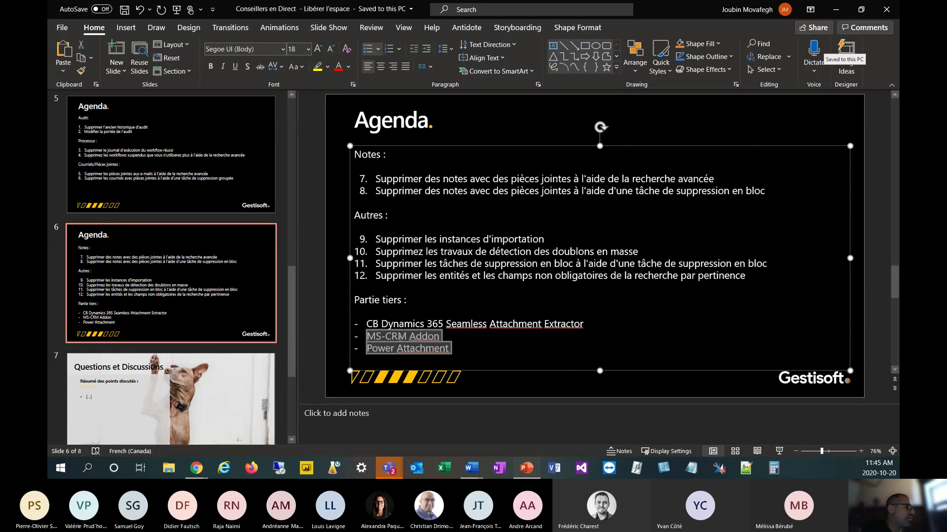
left_click(356, 311)
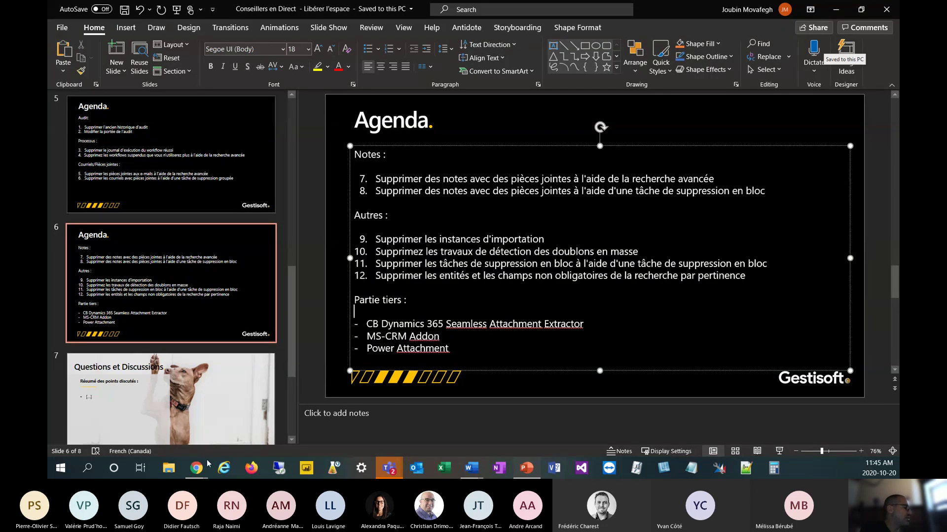
mouse_move(197, 466)
left_click(98, 444)
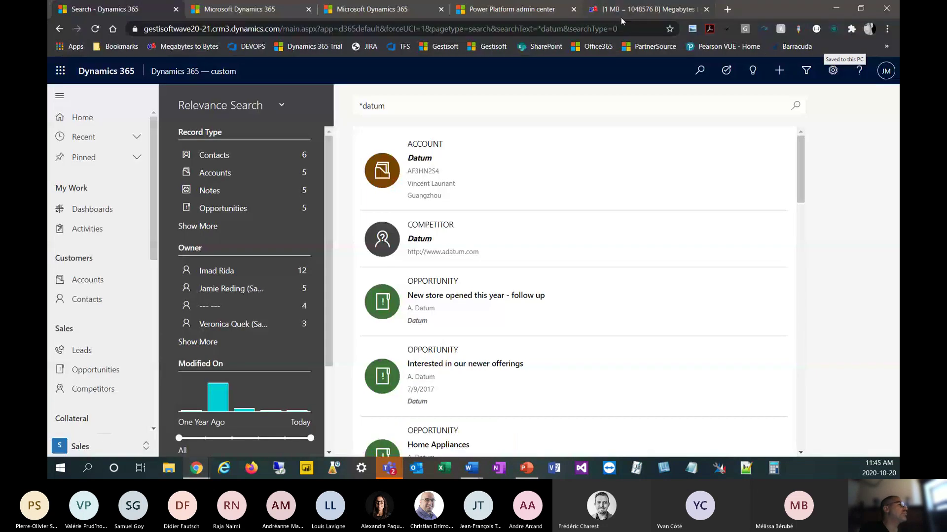
left_click(727, 9)
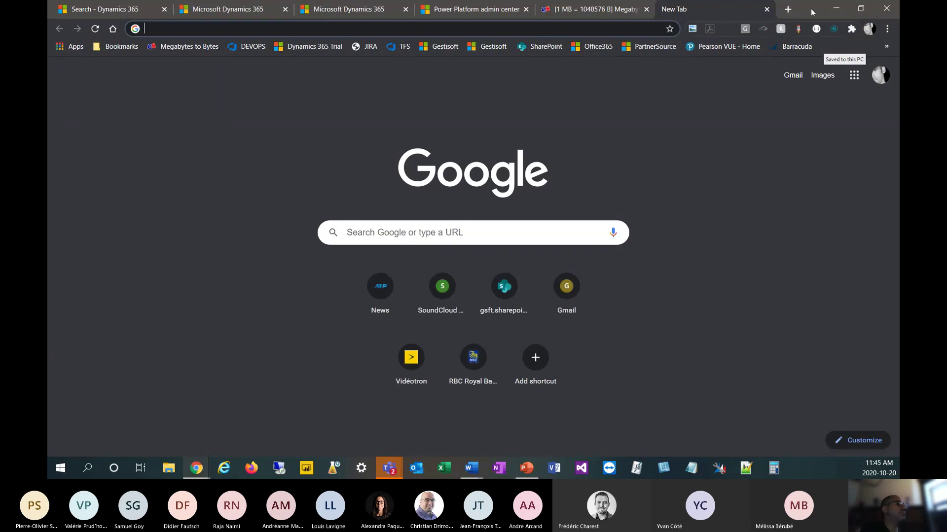
left_click(836, 8)
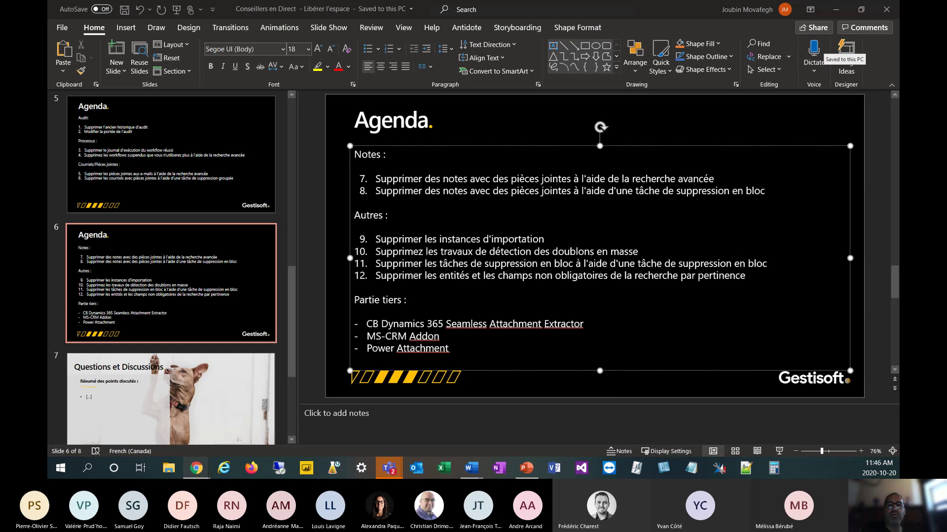
Step: Bring the mscrm-addons AttachmentExtractor PDF window on screen and examine its pages on CRM versus SharePoint storage costs, how it works and the roadmap
left_click_drag(898, 25, 374, 4)
scroll(616, 215, "down", 8)
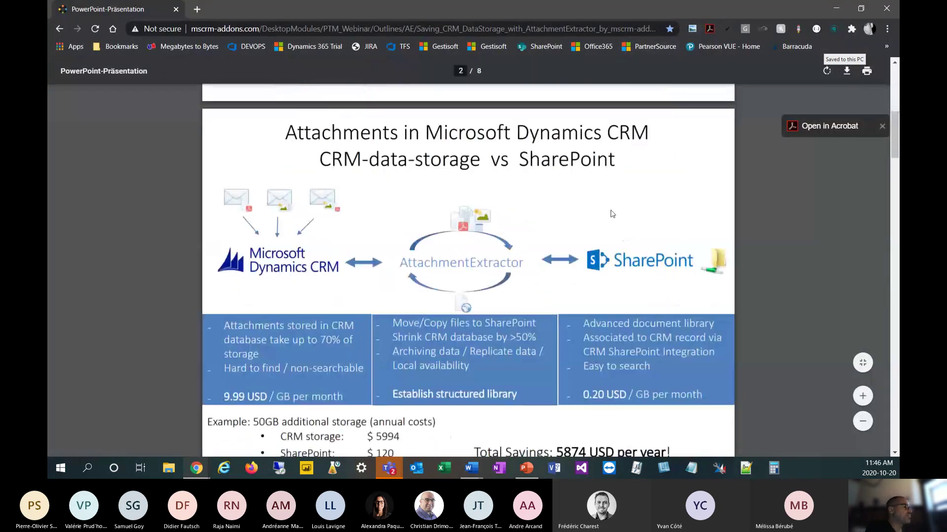
scroll(615, 215, "down", 5)
scroll(622, 220, "up", 7)
scroll(239, 425, "down", 4)
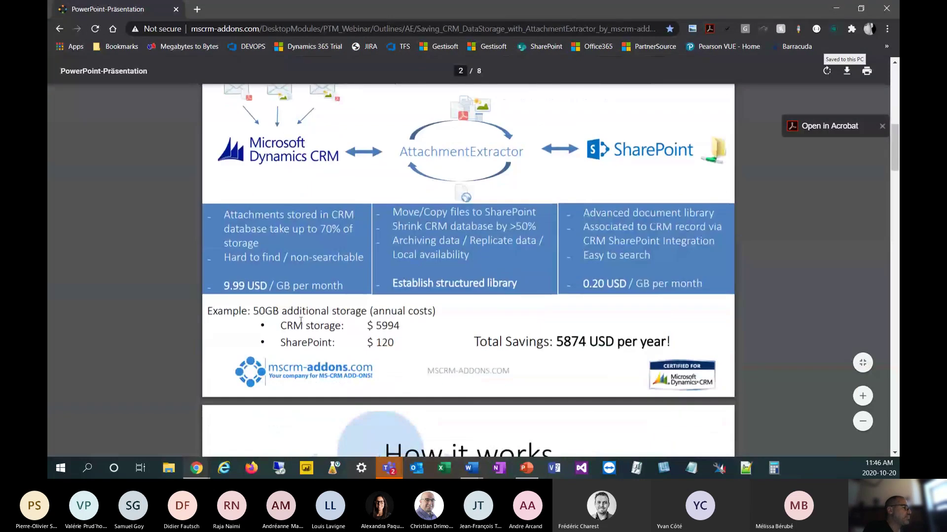
scroll(518, 282, "up", 1)
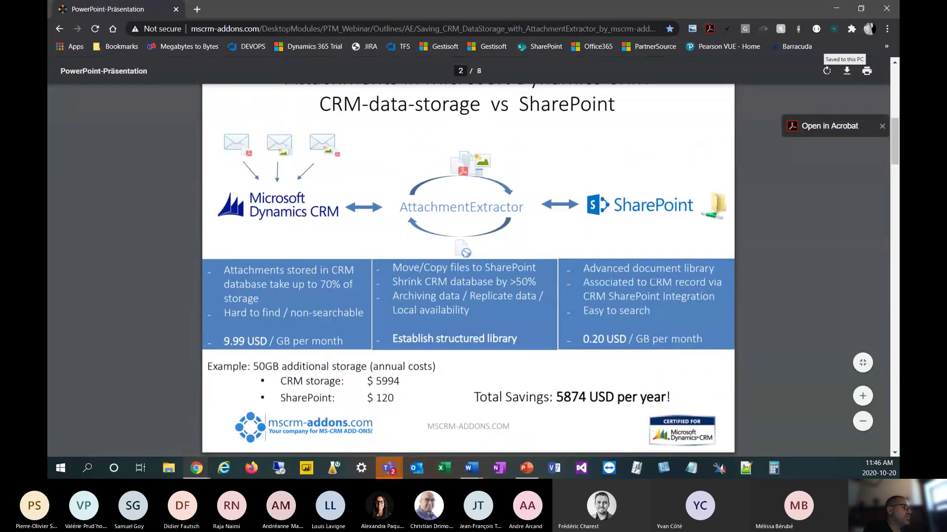
scroll(572, 292, "down", 6)
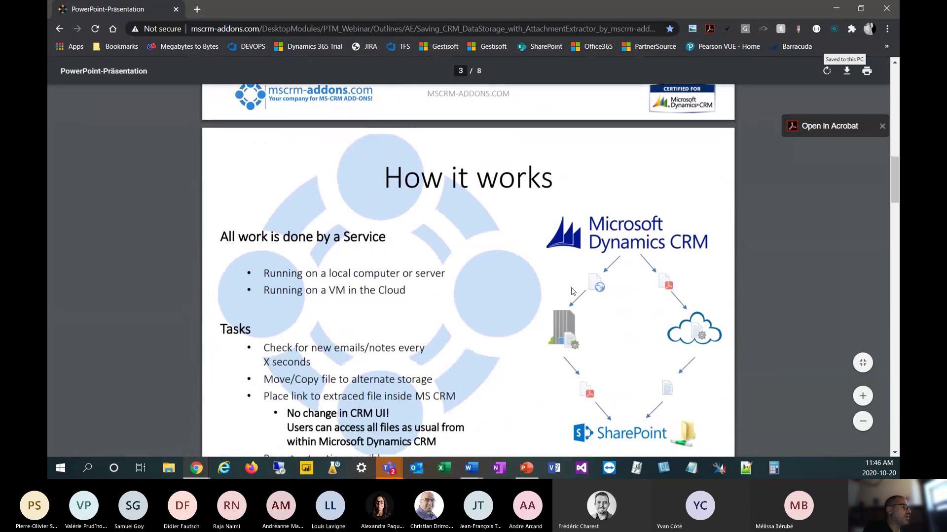
scroll(572, 292, "down", 13)
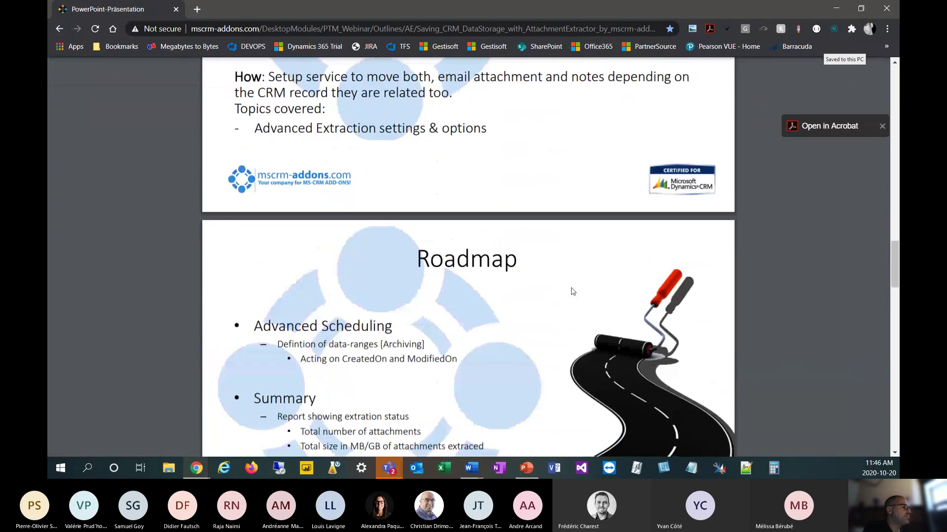
scroll(572, 291, "down", 5)
scroll(572, 292, "up", 18)
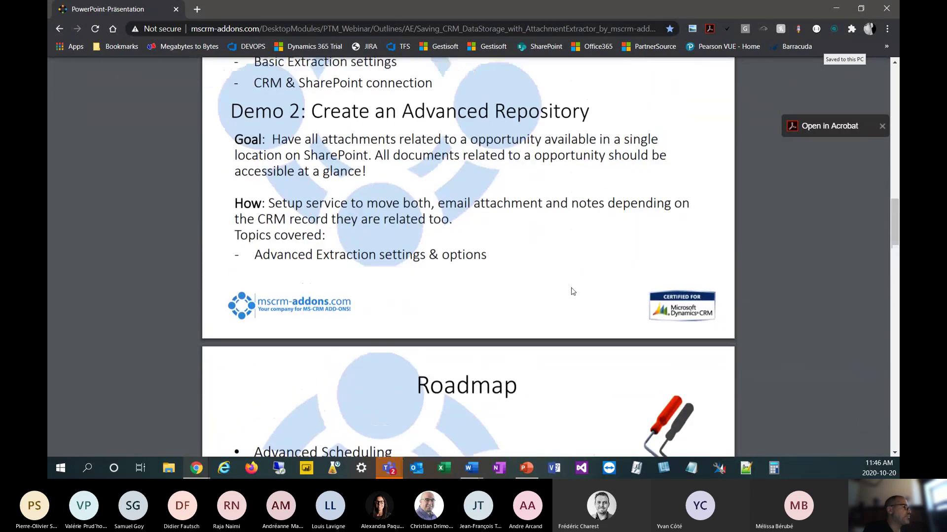
scroll(572, 291, "up", 7)
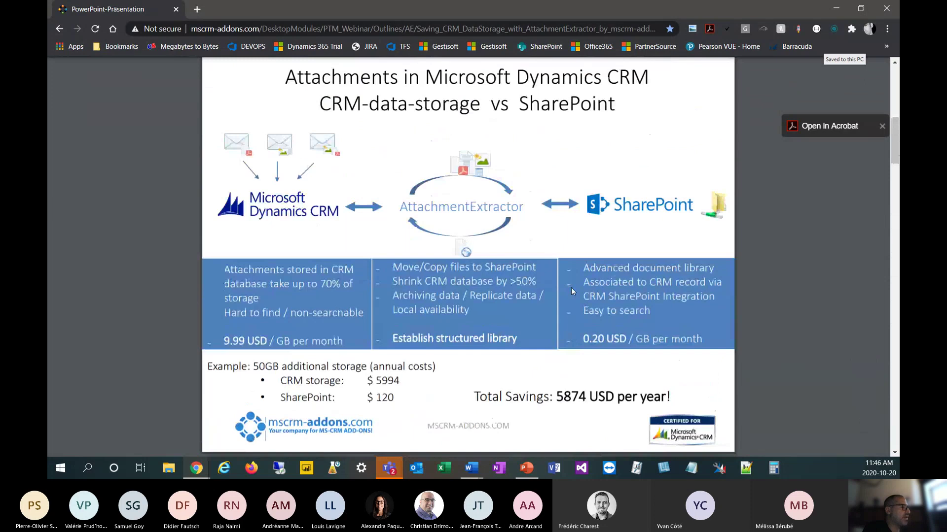